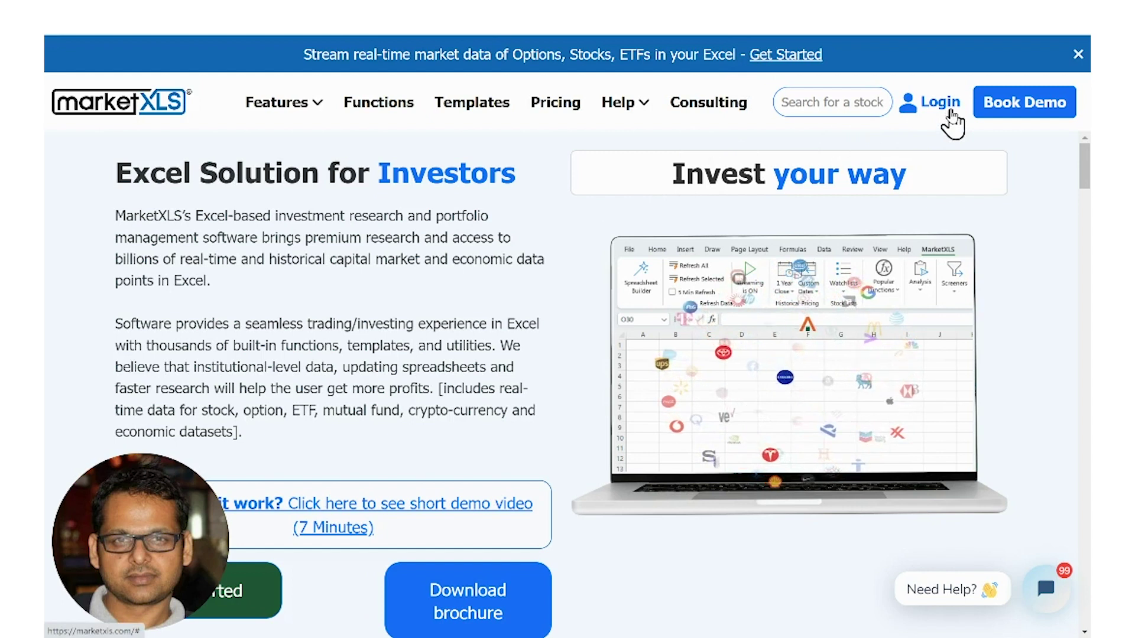
Log in to the MarketXLS site with the credentials already filled in on the login form
left_click(943, 105)
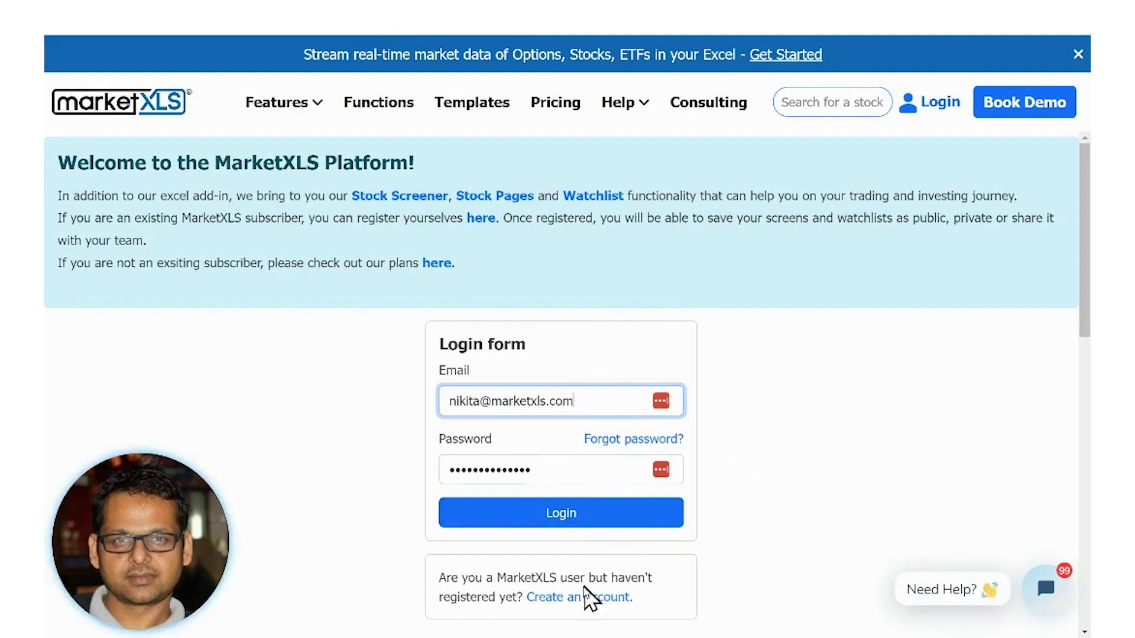
left_click(579, 597)
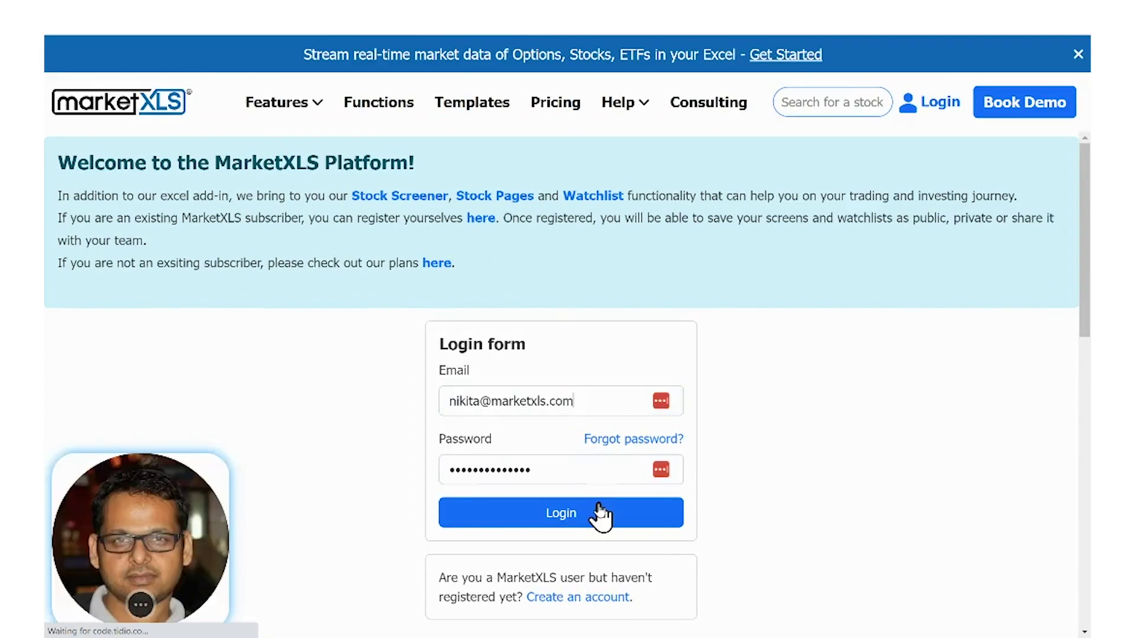
left_click(575, 513)
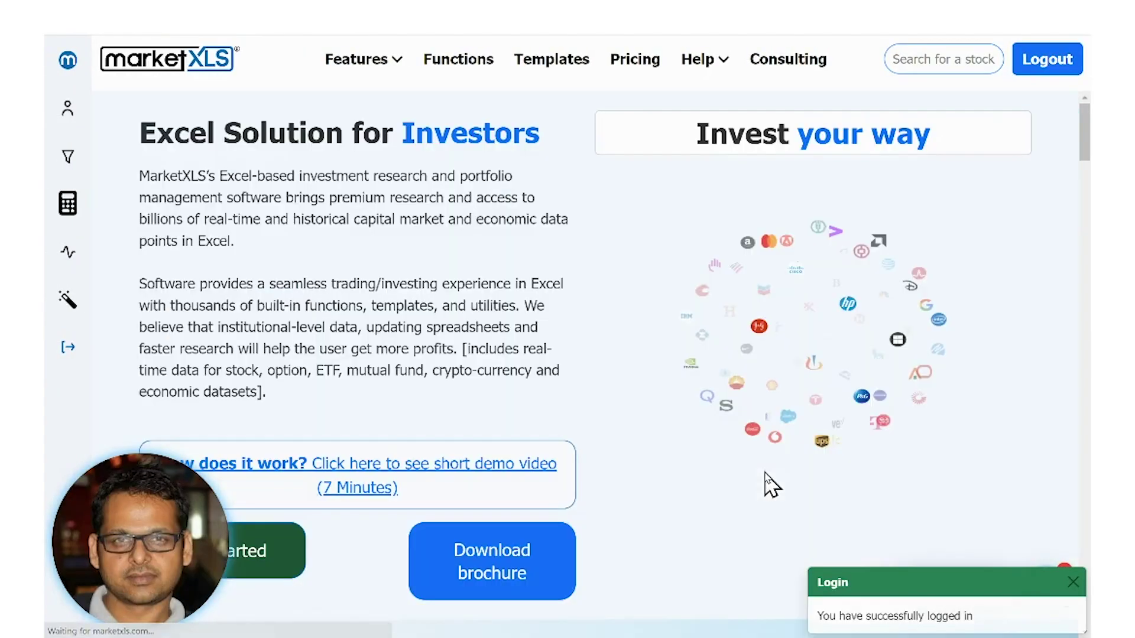
Open the Options Scanner & Calculator and load the option contracts for the symbol AAPL (Apple Inc.)
left_click(69, 212)
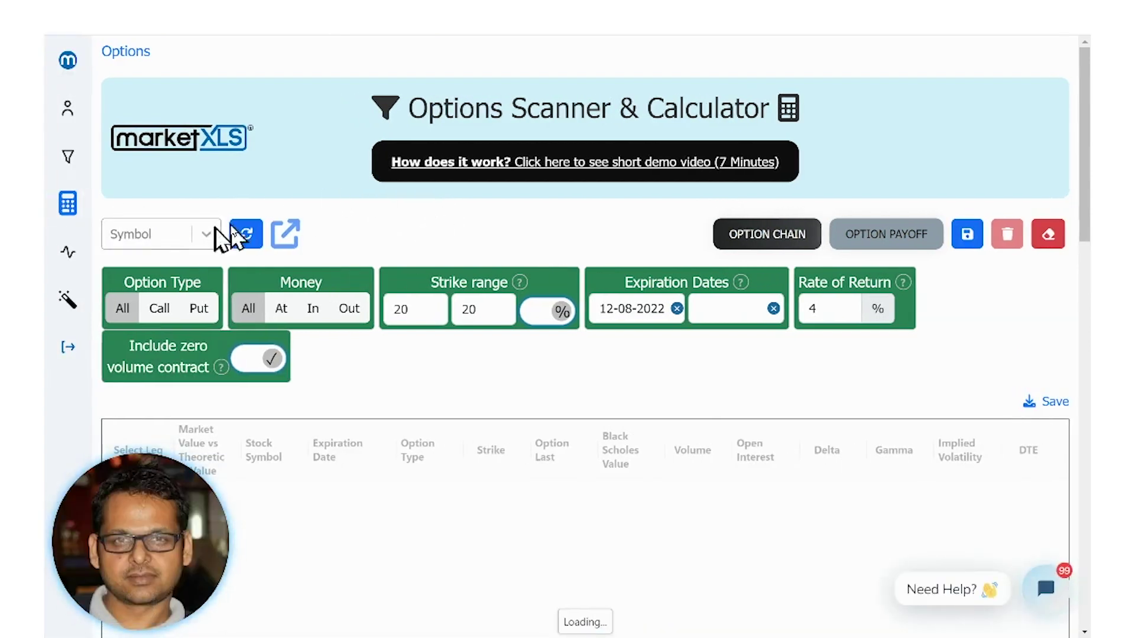
left_click(195, 236)
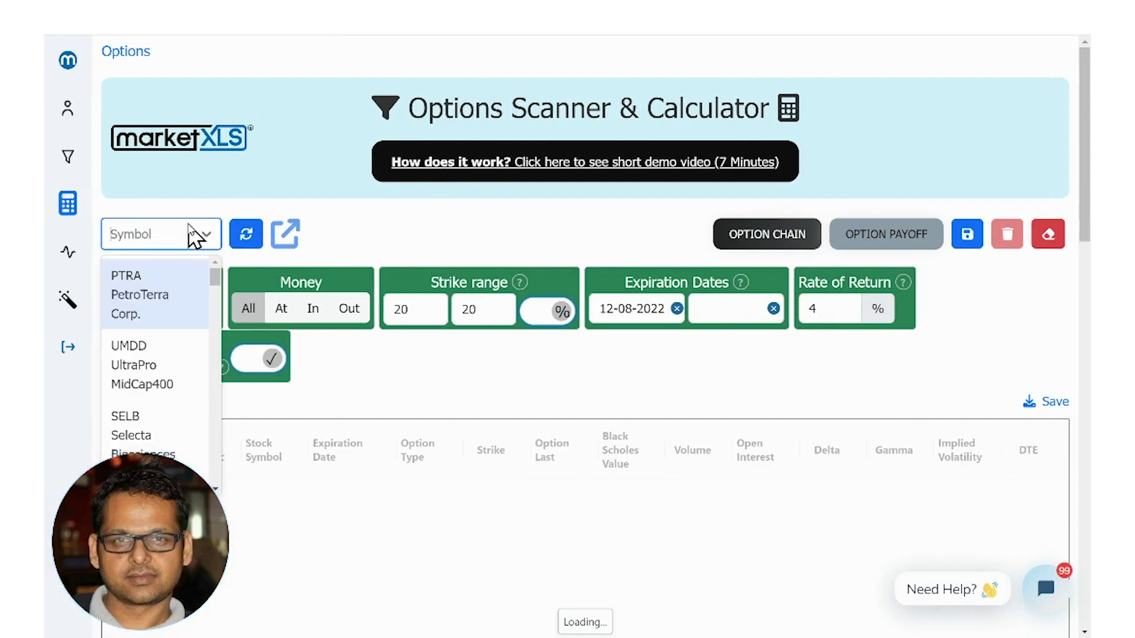
type("AAPL")
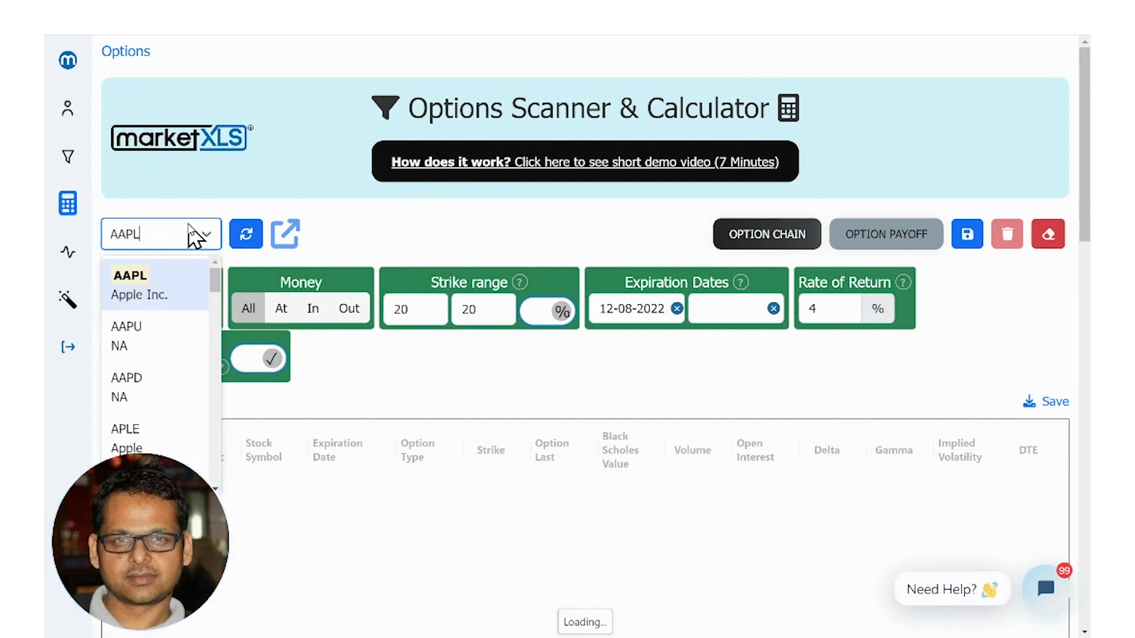
key("Return")
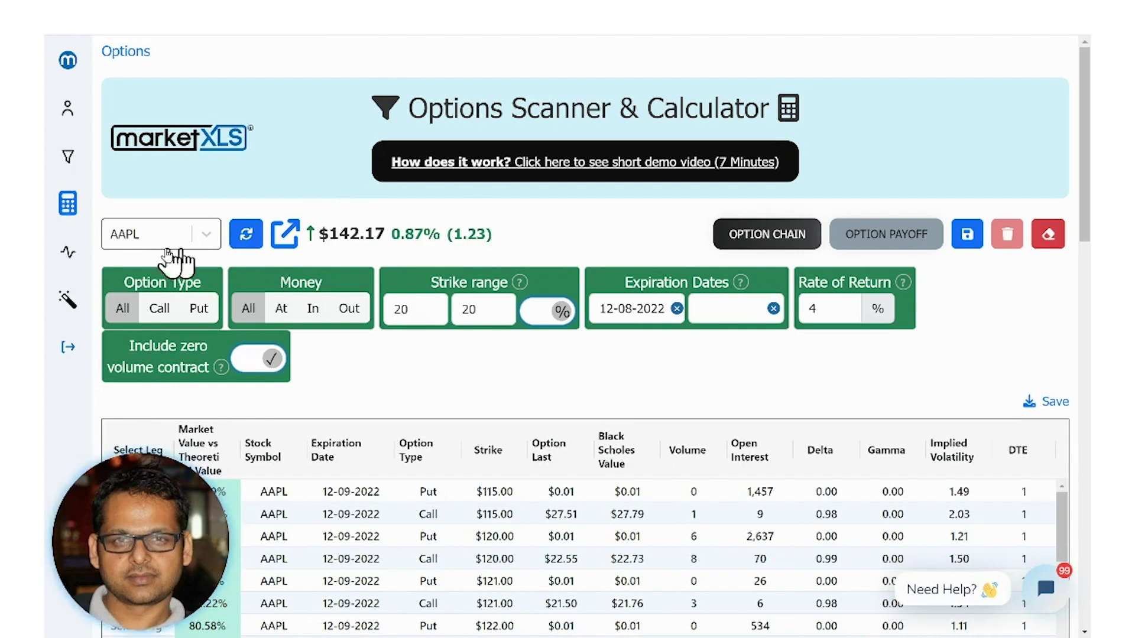
scroll(491, 239, "down", 3)
scroll(496, 239, "down", 3)
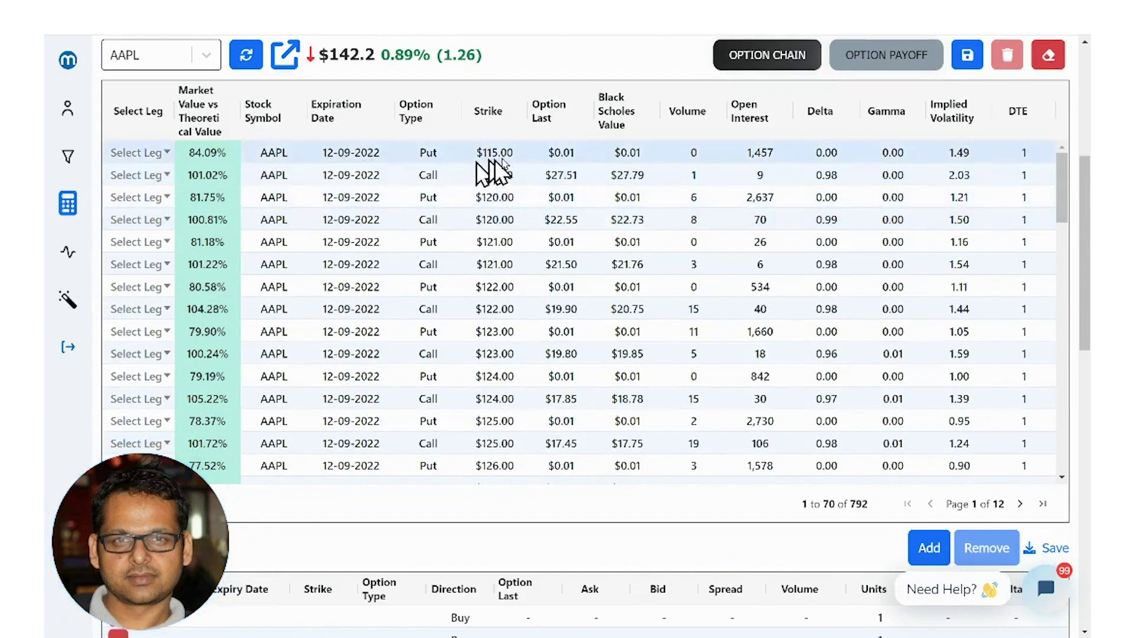
Restrict the scan to Call options and switch the strike range to dollars, from 120 to 160
scroll(563, 180, "up", 3)
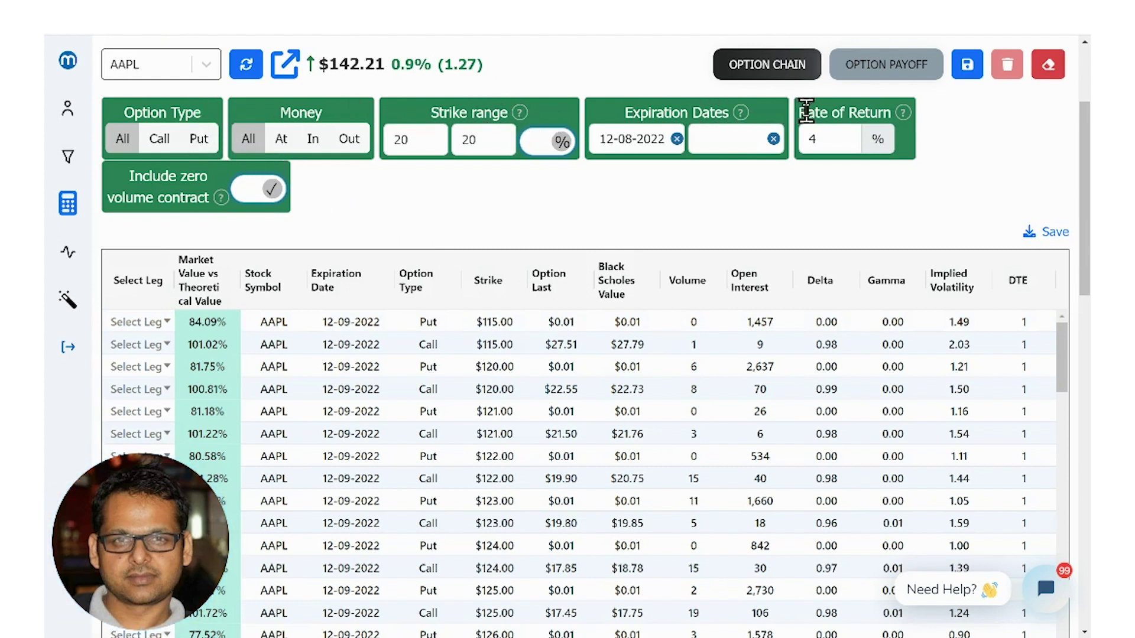
left_click(171, 149)
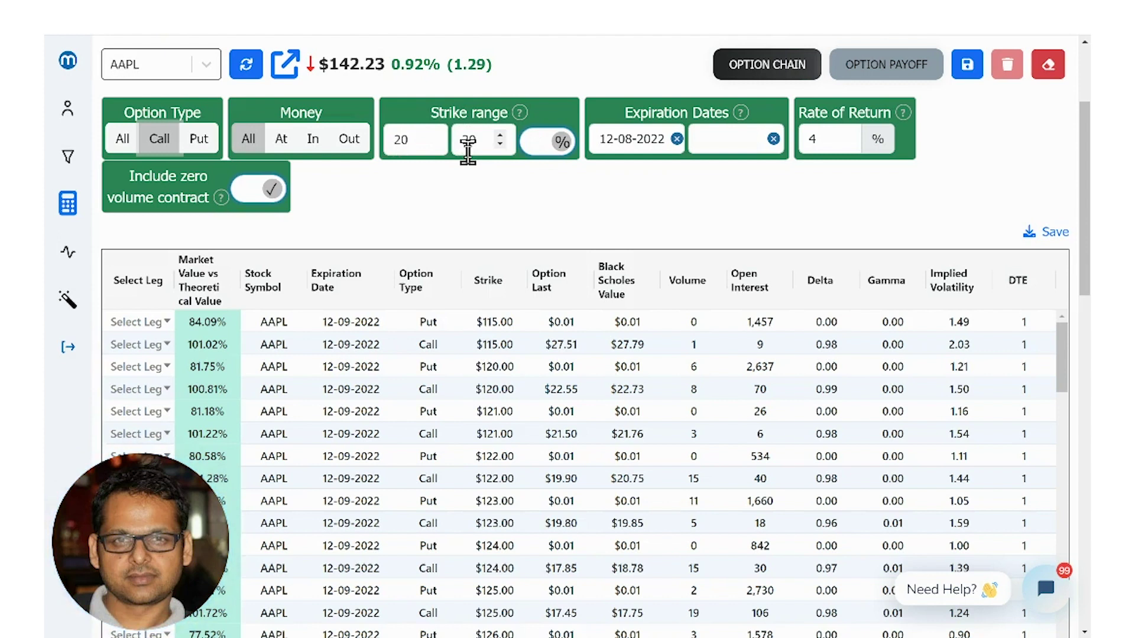
left_click(545, 148)
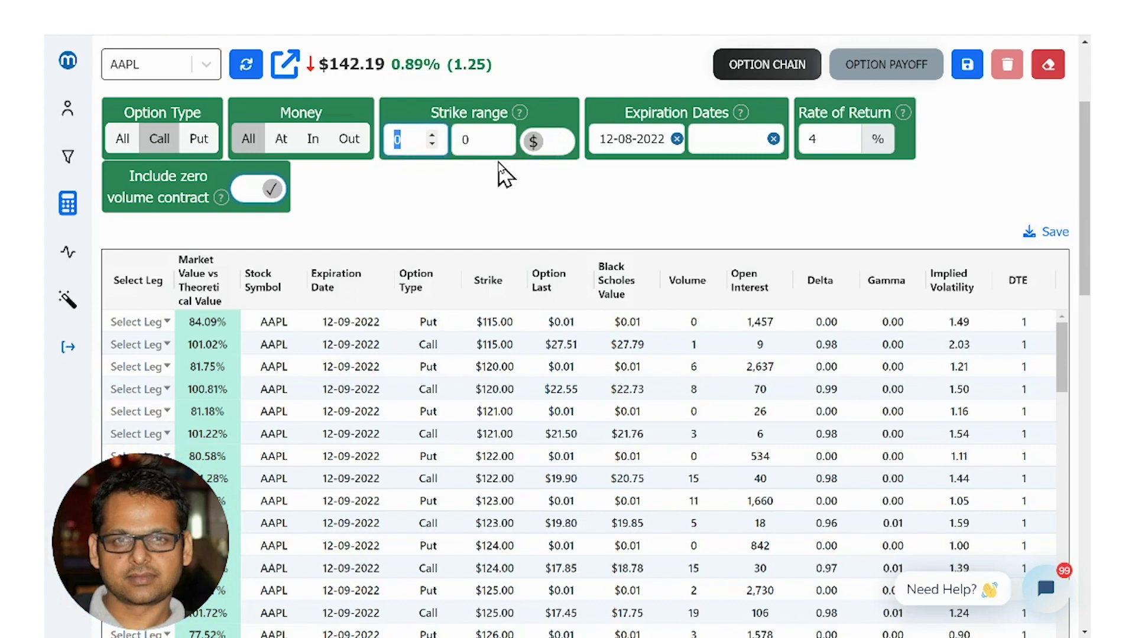
type("12")
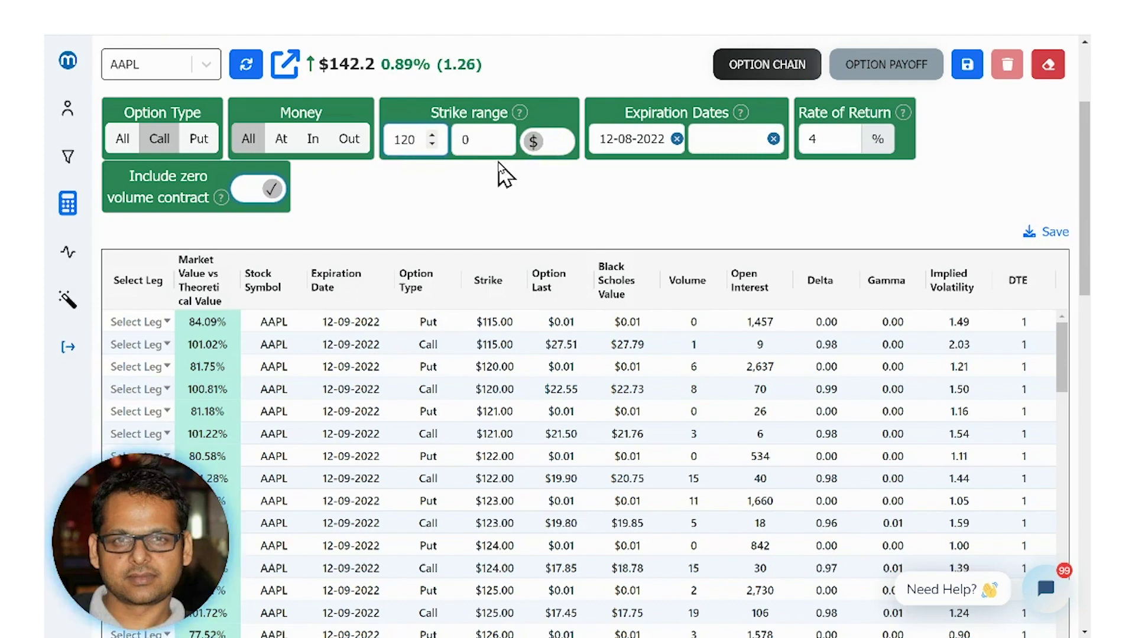
left_click(487, 148)
type("1")
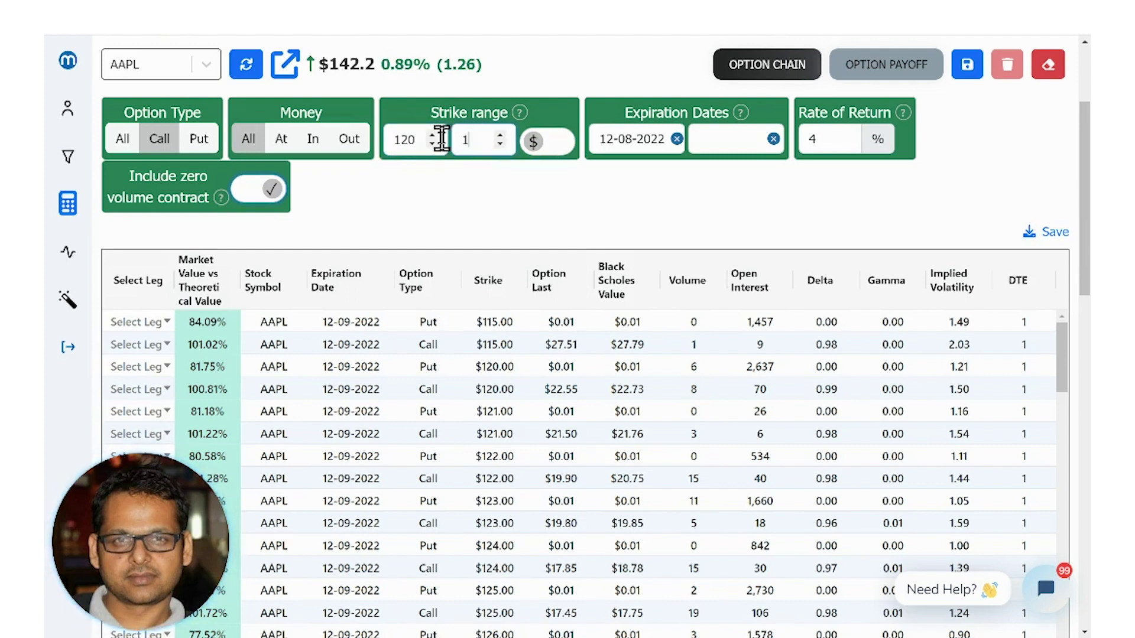
type("60")
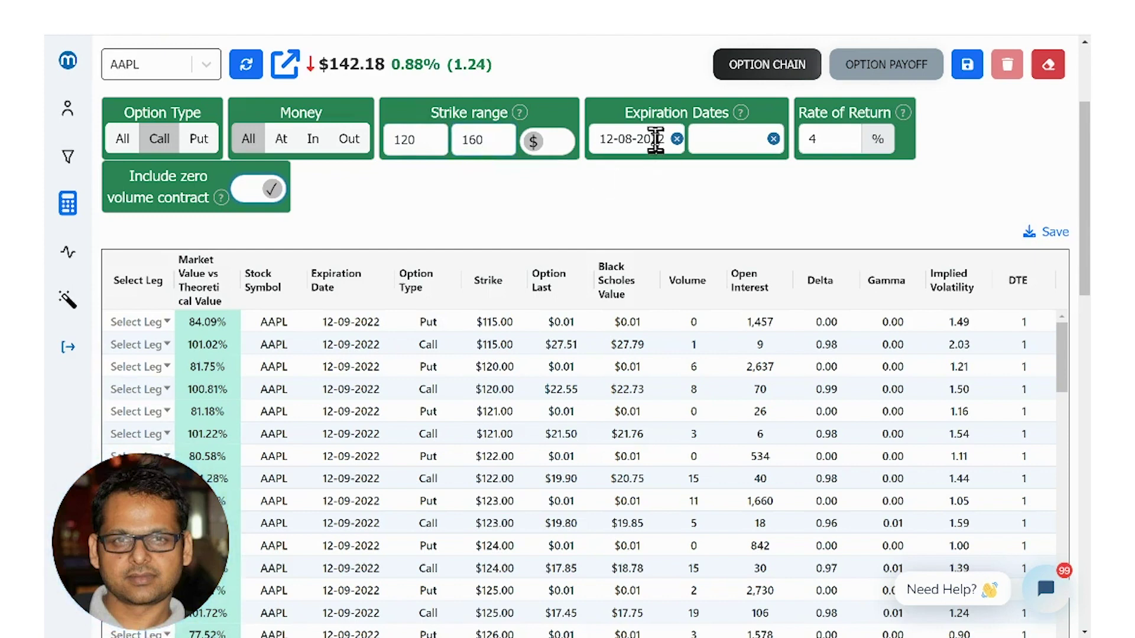
Set the expiration date range to 12-22-2022 through 12-31-2022 and refresh the option results
left_click(655, 139)
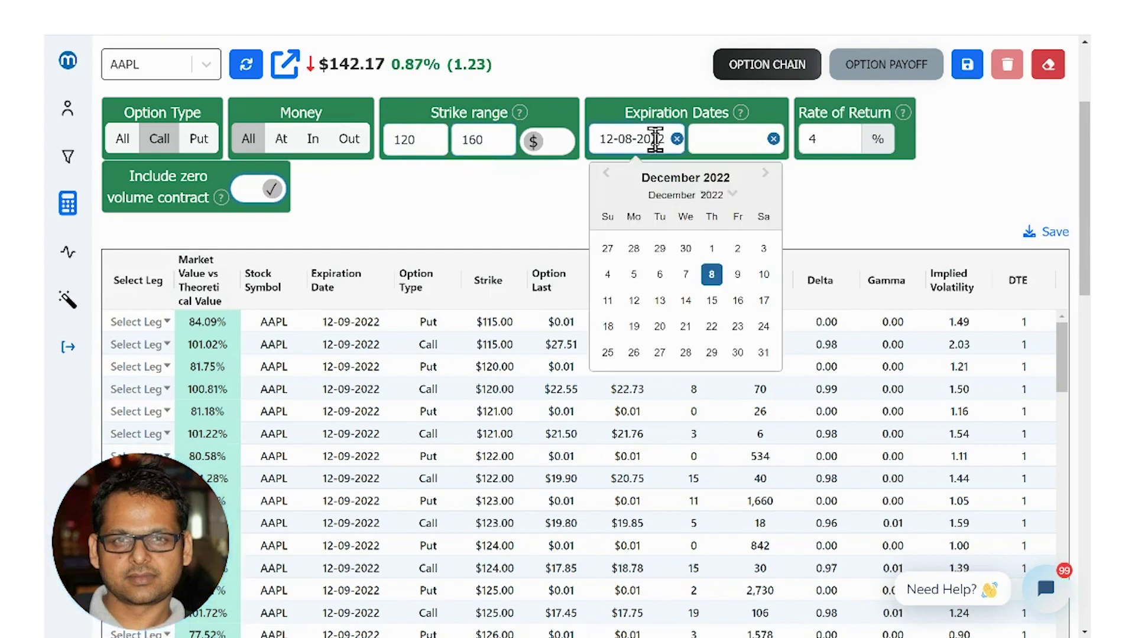
left_click(712, 327)
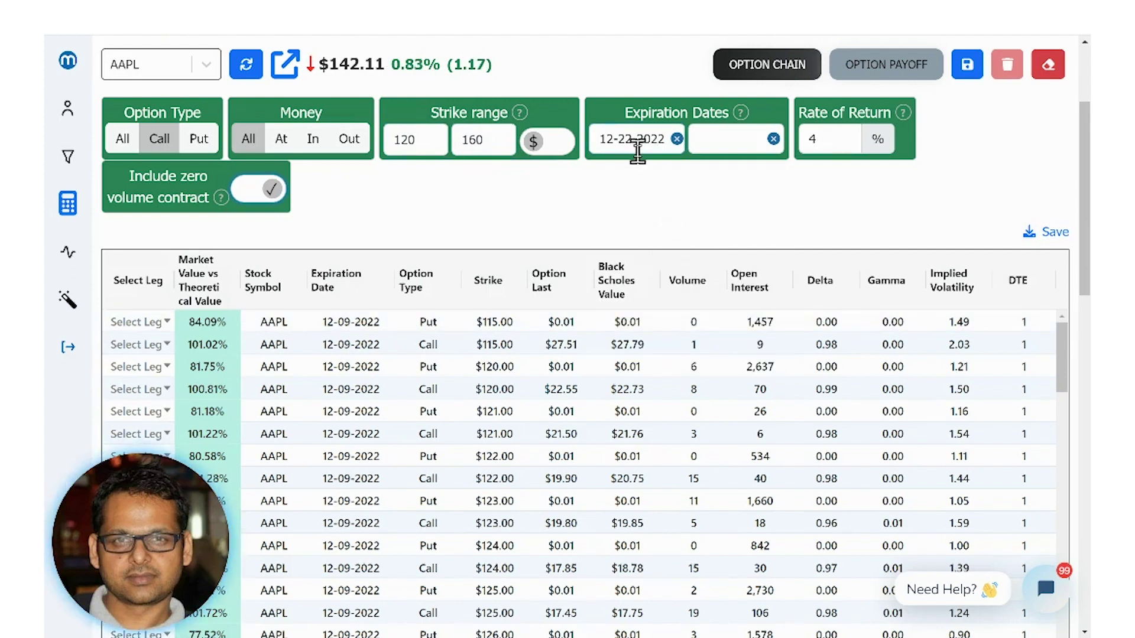
left_click(705, 145)
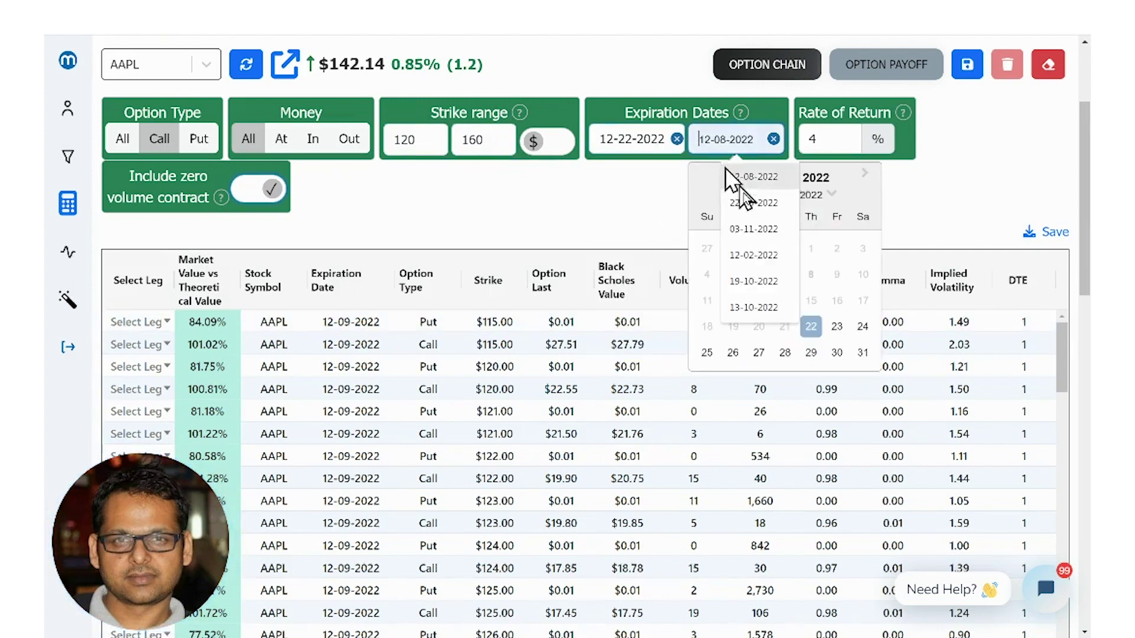
left_click(863, 352)
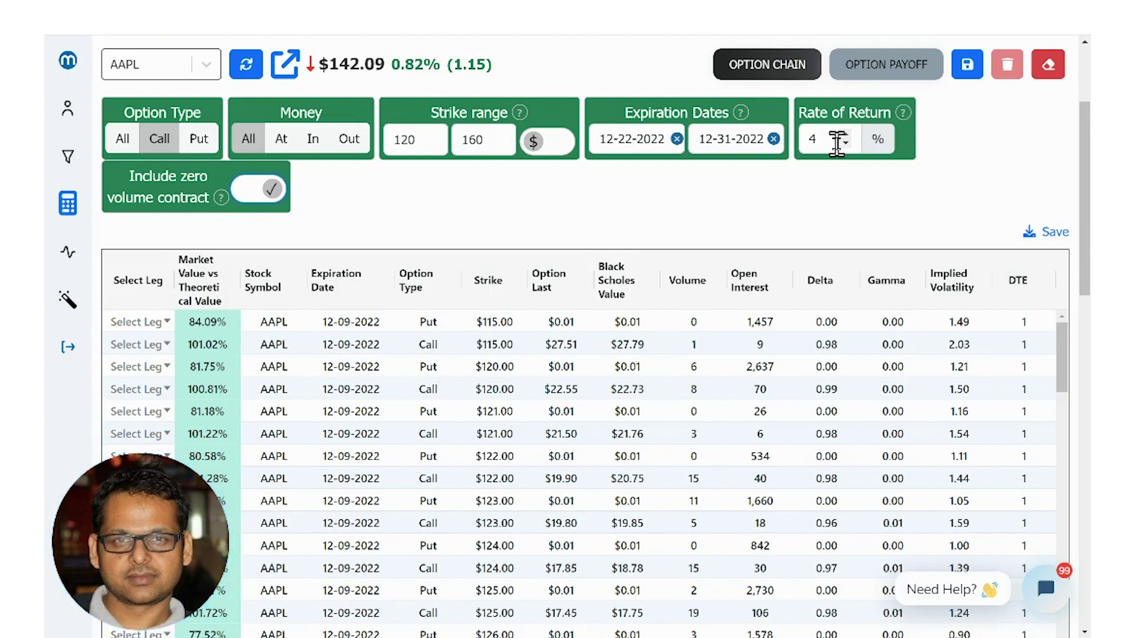
left_click(245, 68)
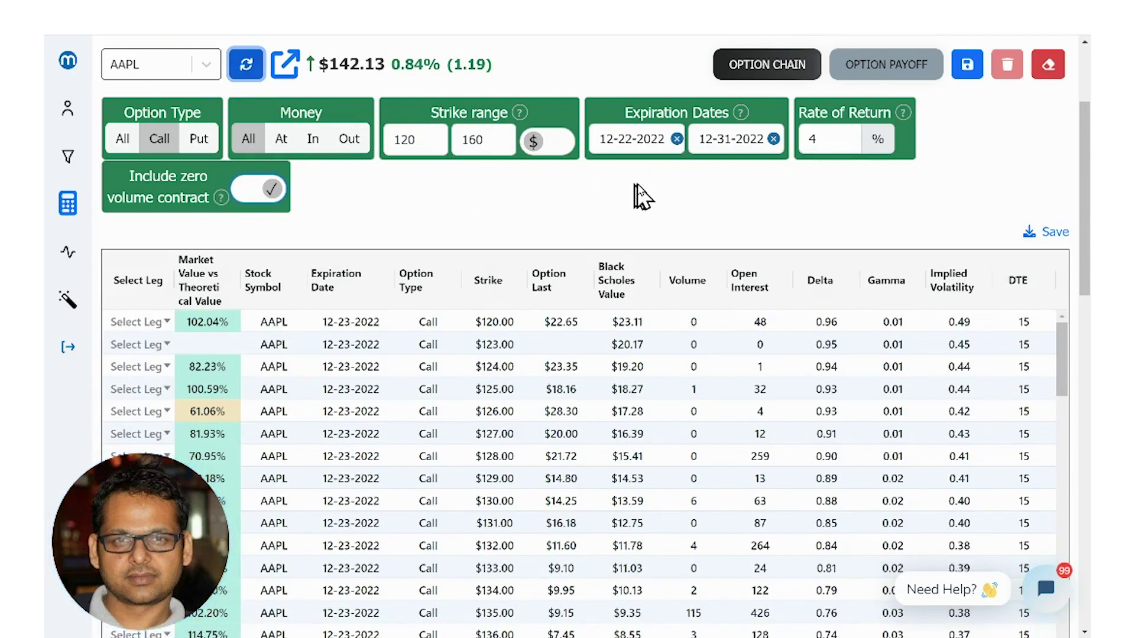
Export the filtered option contracts table to a file and open it in Excel
scroll(648, 197, "down", 3)
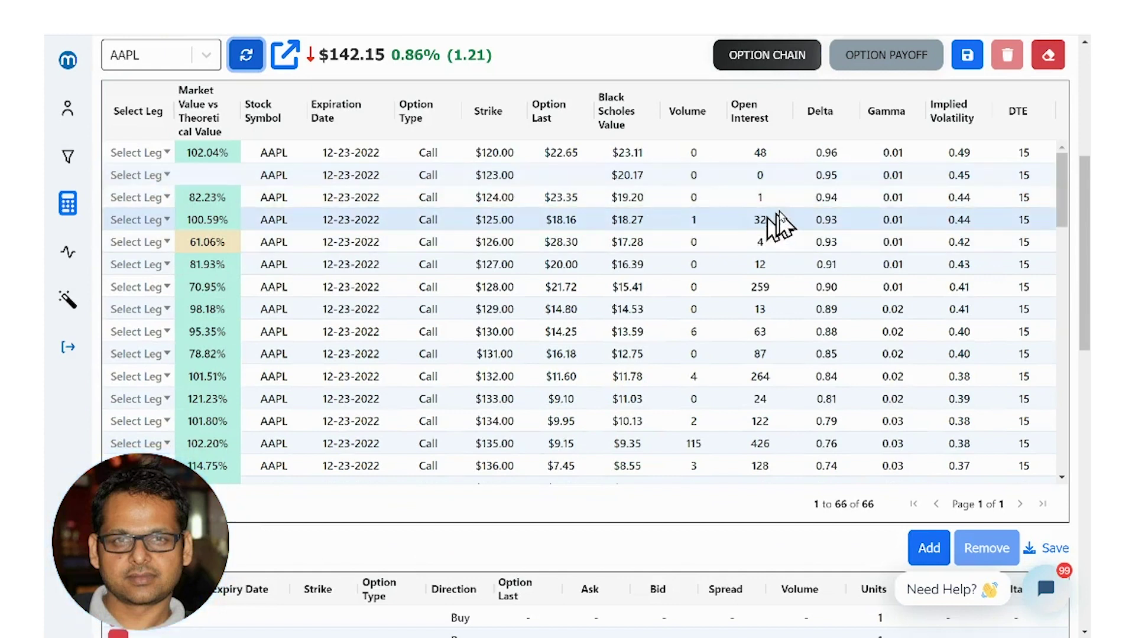
scroll(777, 224, "up", 3)
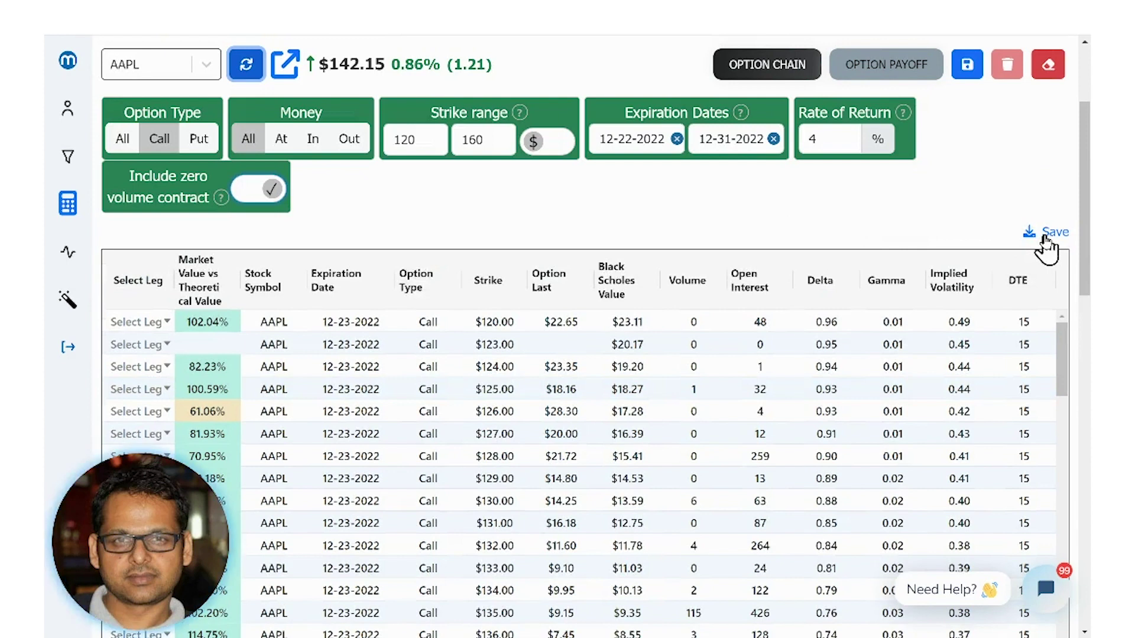
left_click(1044, 238)
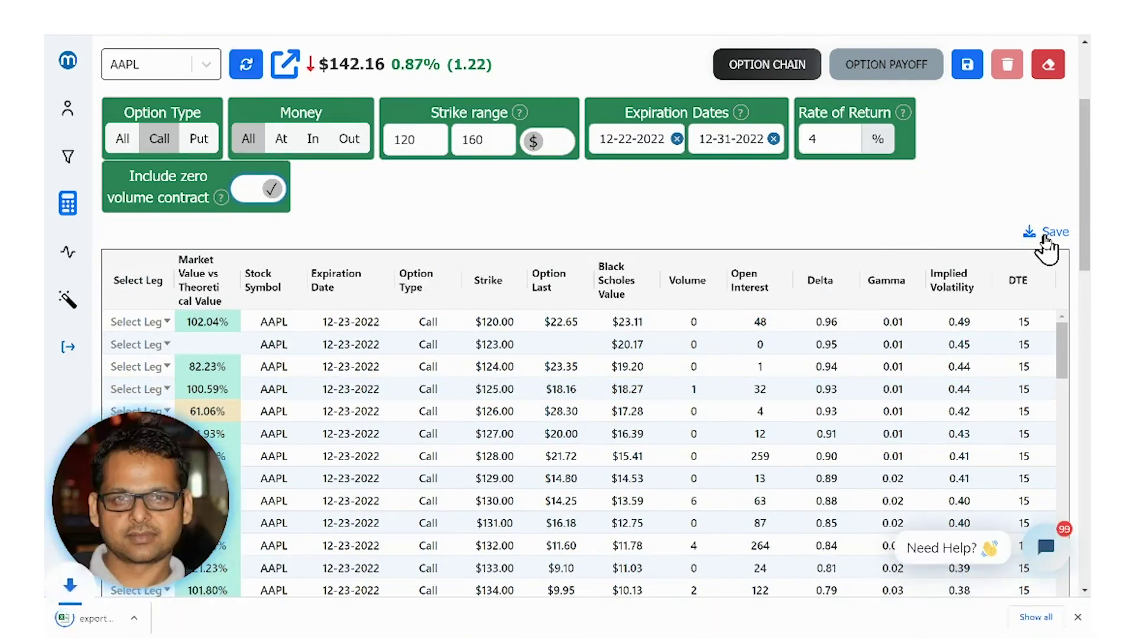
left_click(141, 625)
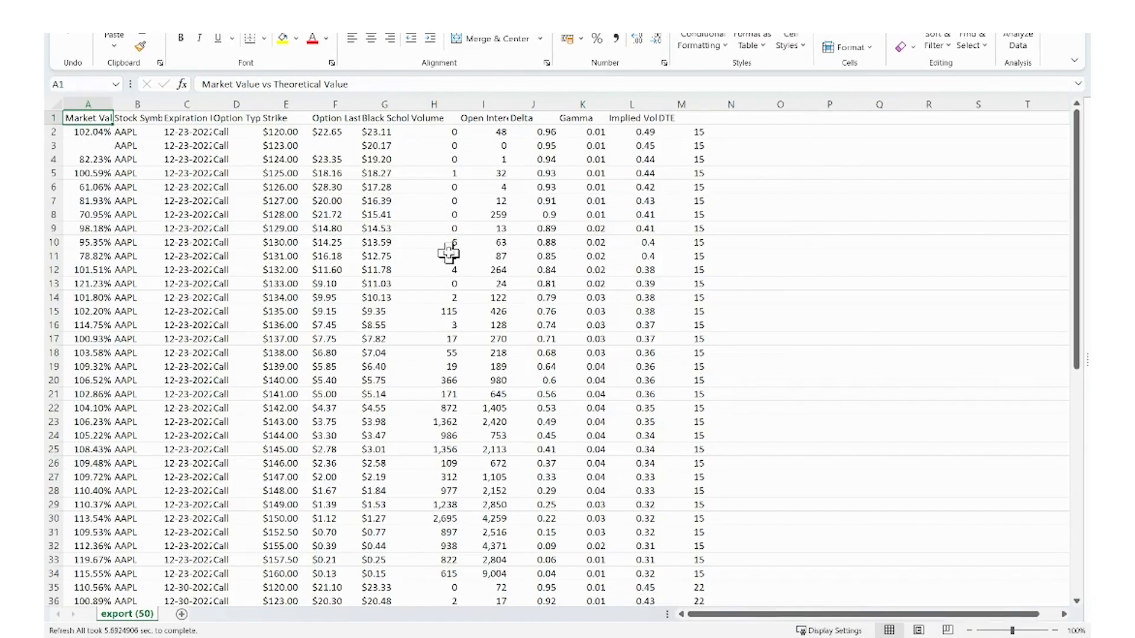
left_click(522, 200)
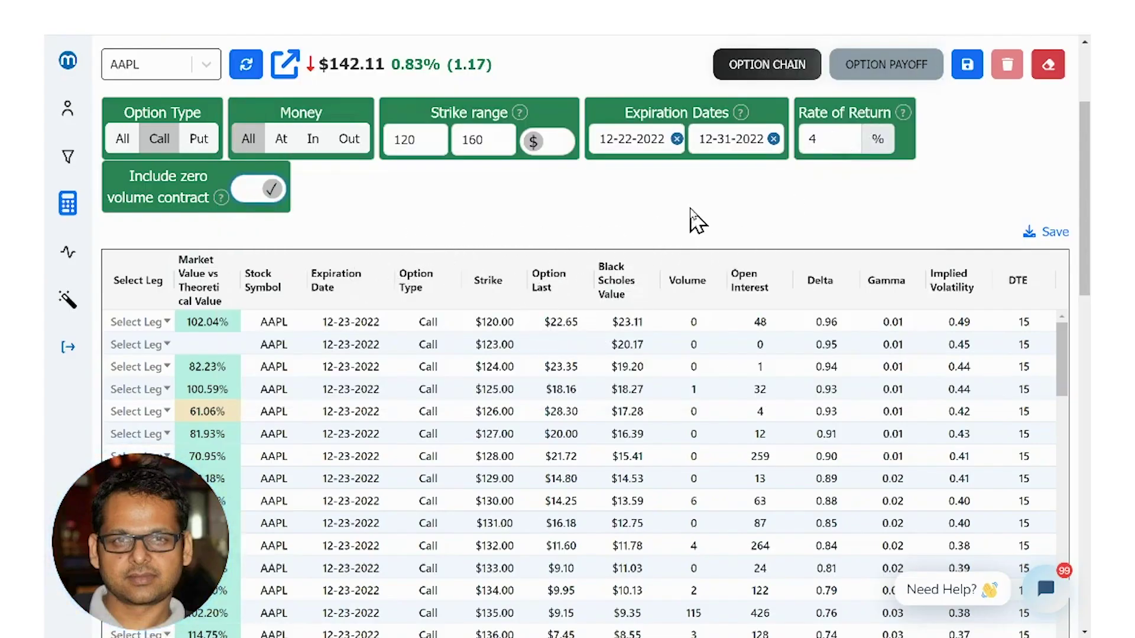
Filter the contracts table's Volume column to values greater than 20
left_click(716, 283)
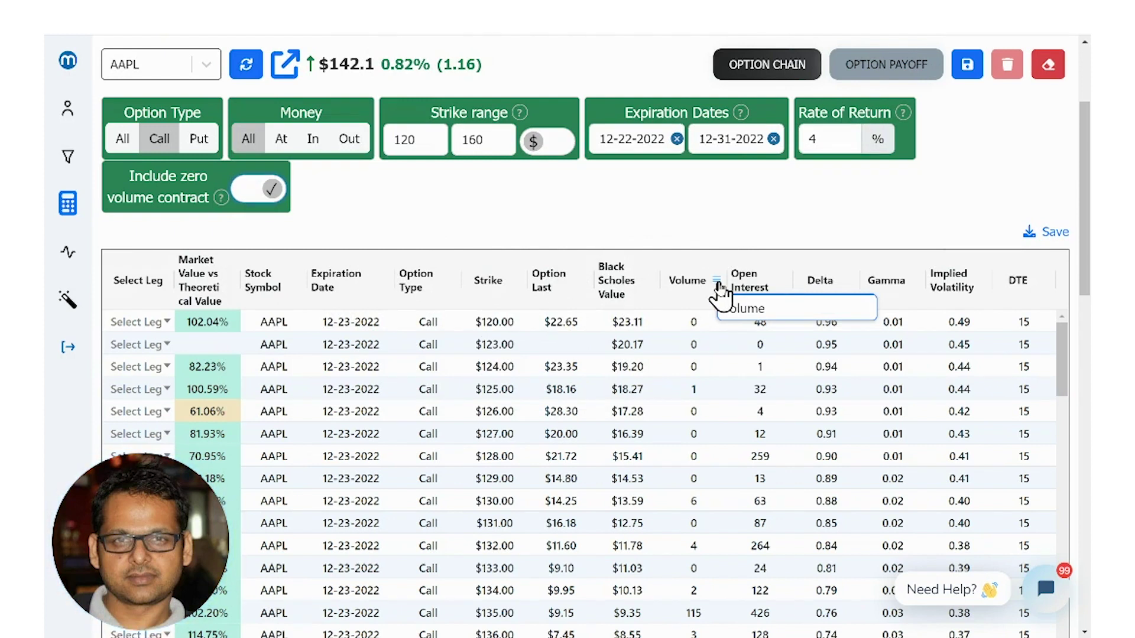
left_click(717, 283)
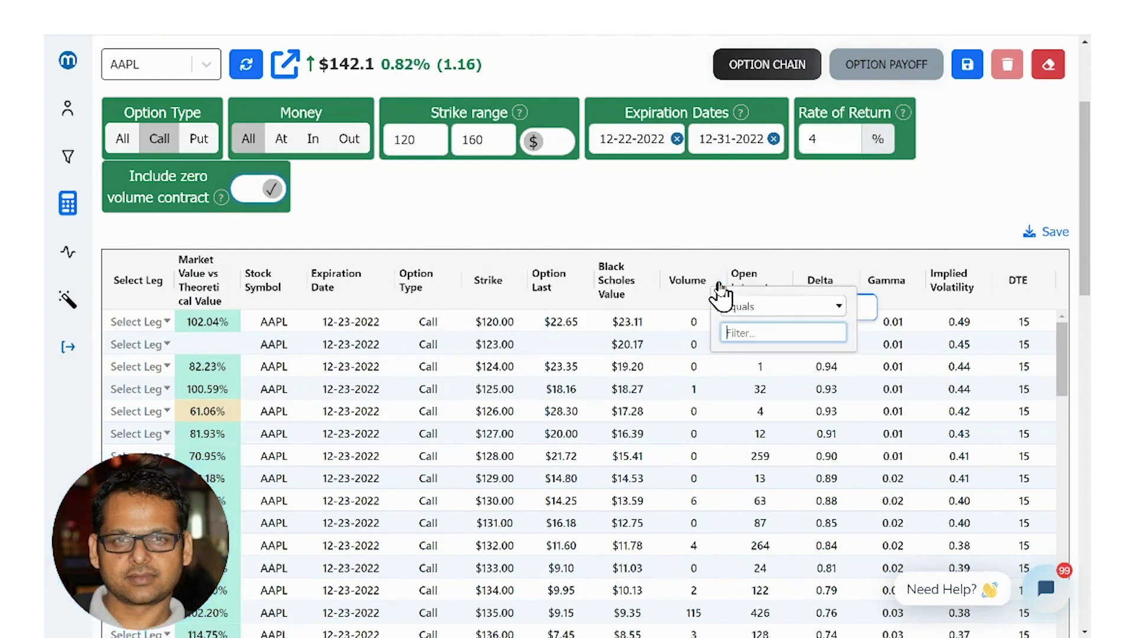
left_click(752, 308)
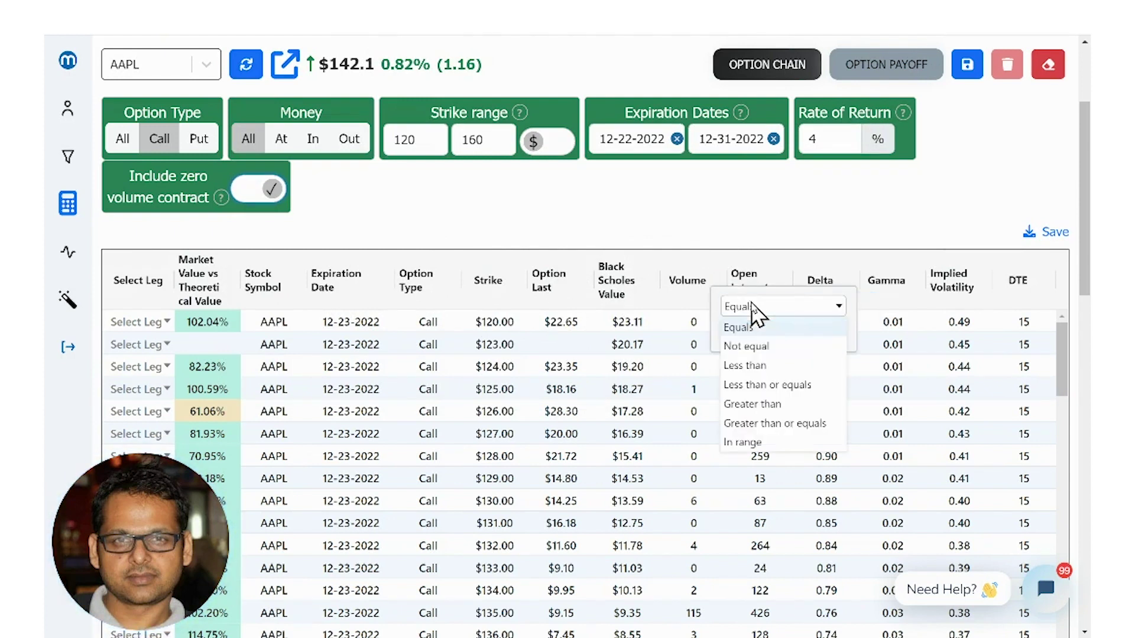
left_click(766, 407)
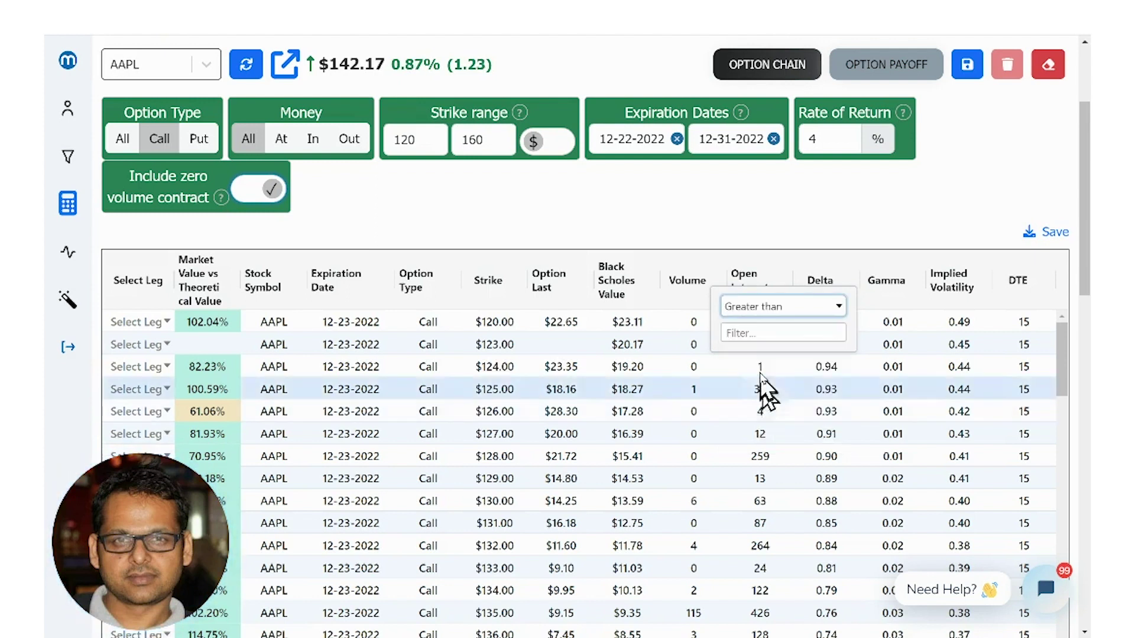
left_click(755, 334)
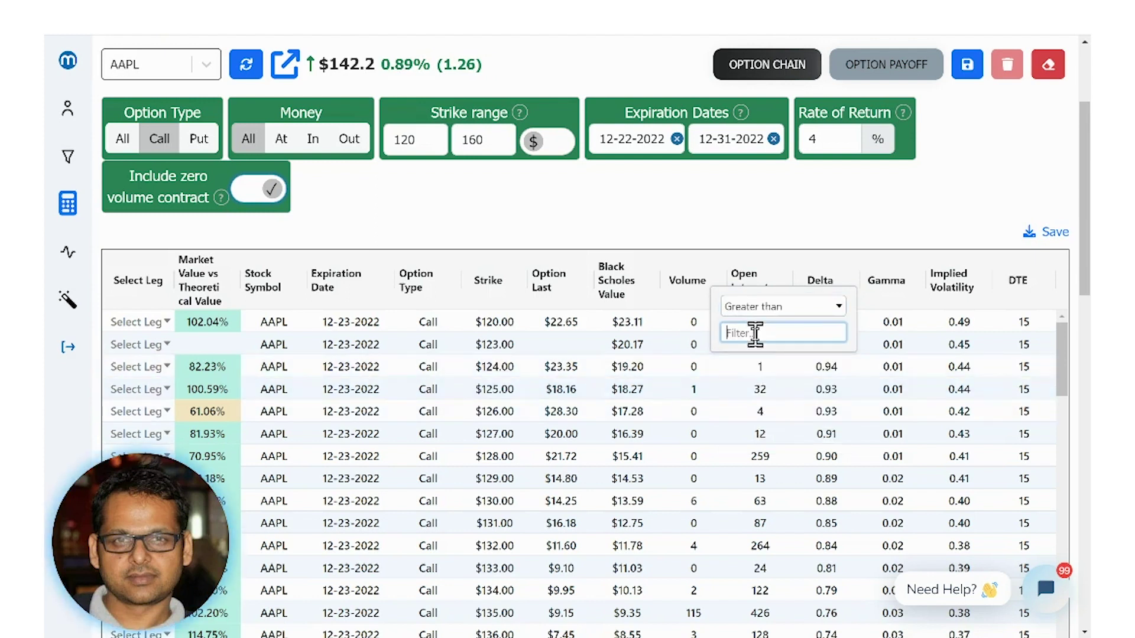
type("20")
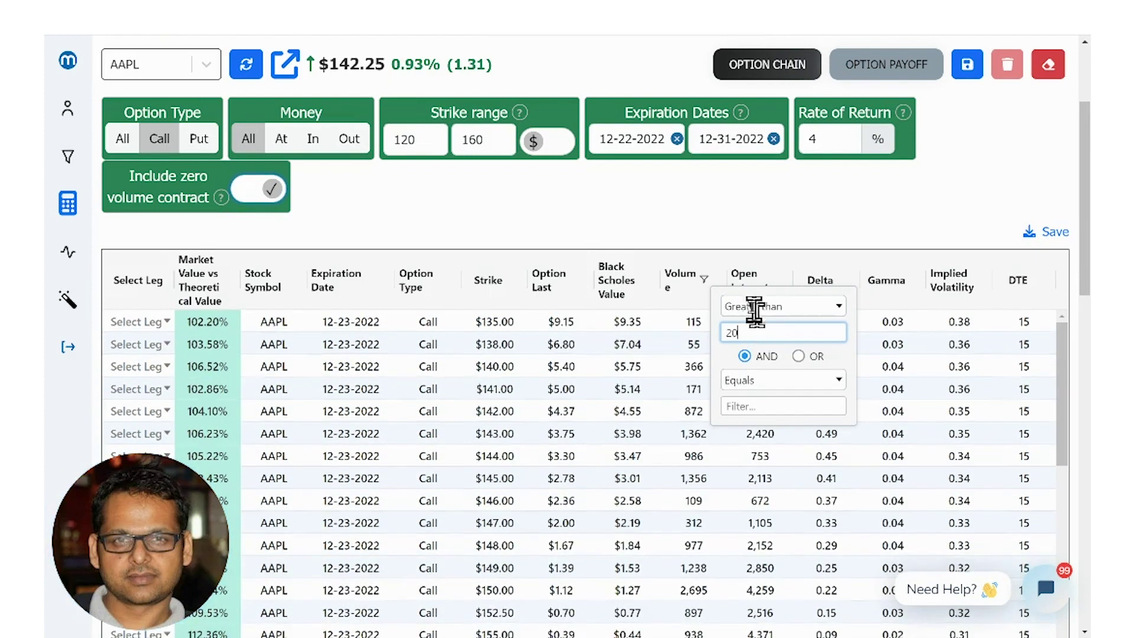
left_click(719, 247)
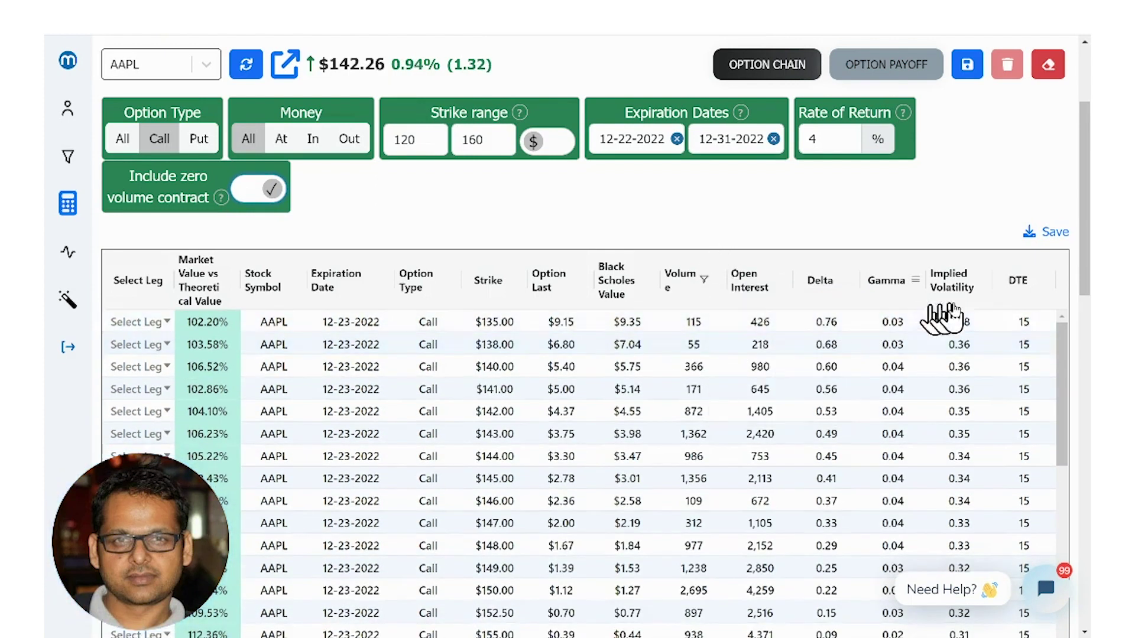
Remove the DTE column from the contracts table and sort by Market Value vs Theoretical Value in descending order
left_click_drag(1018, 293, 968, 246)
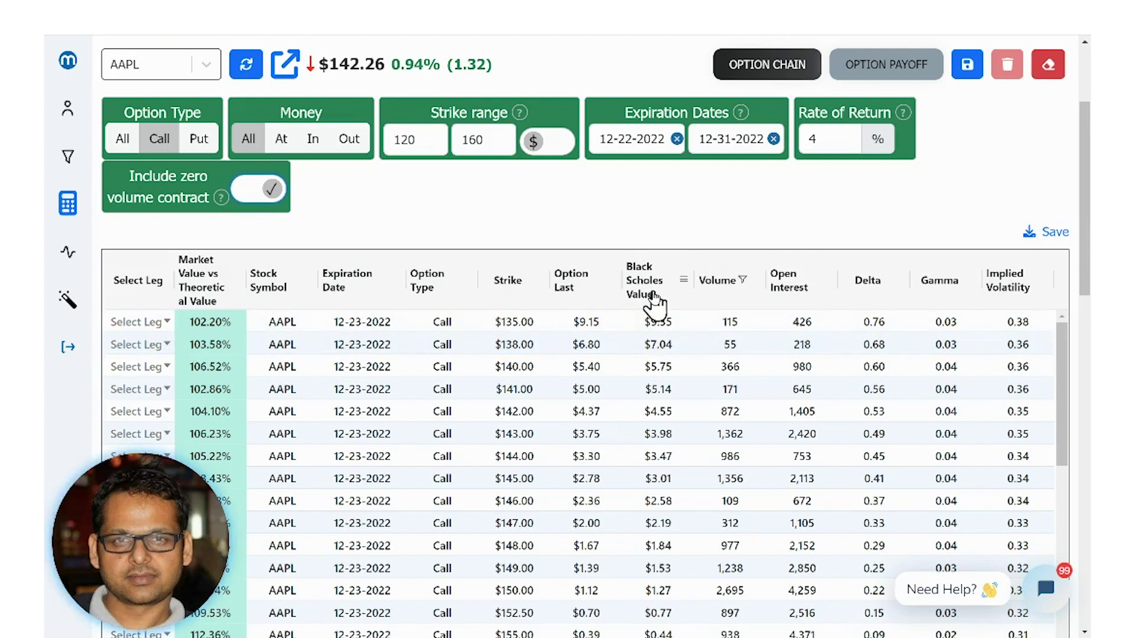
mouse_move(652, 297)
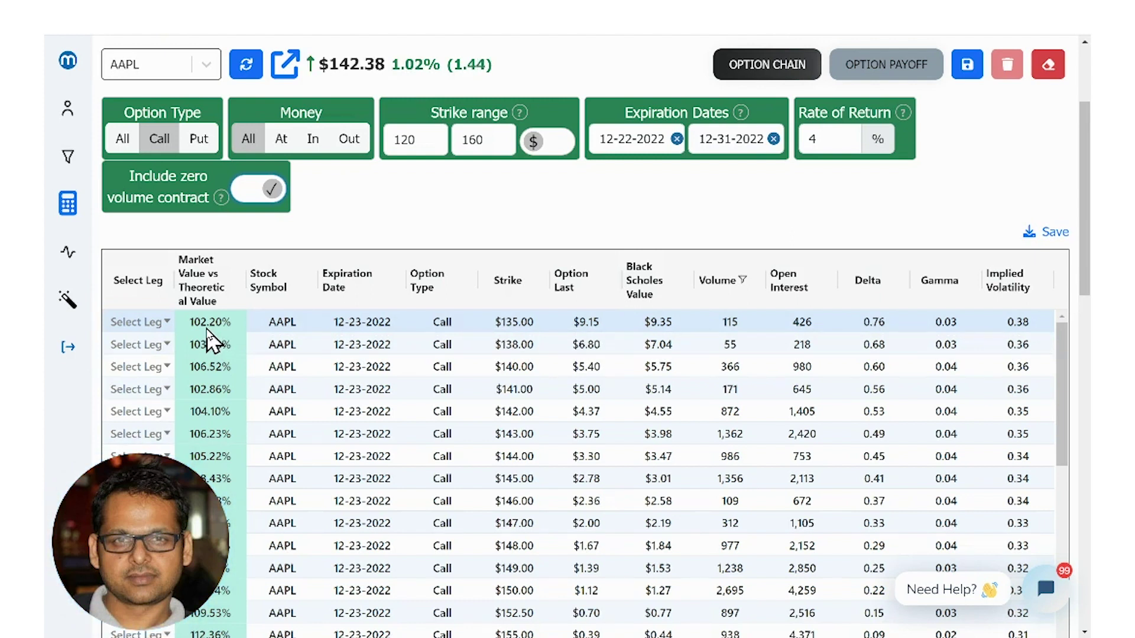
left_click(211, 295)
left_click(212, 299)
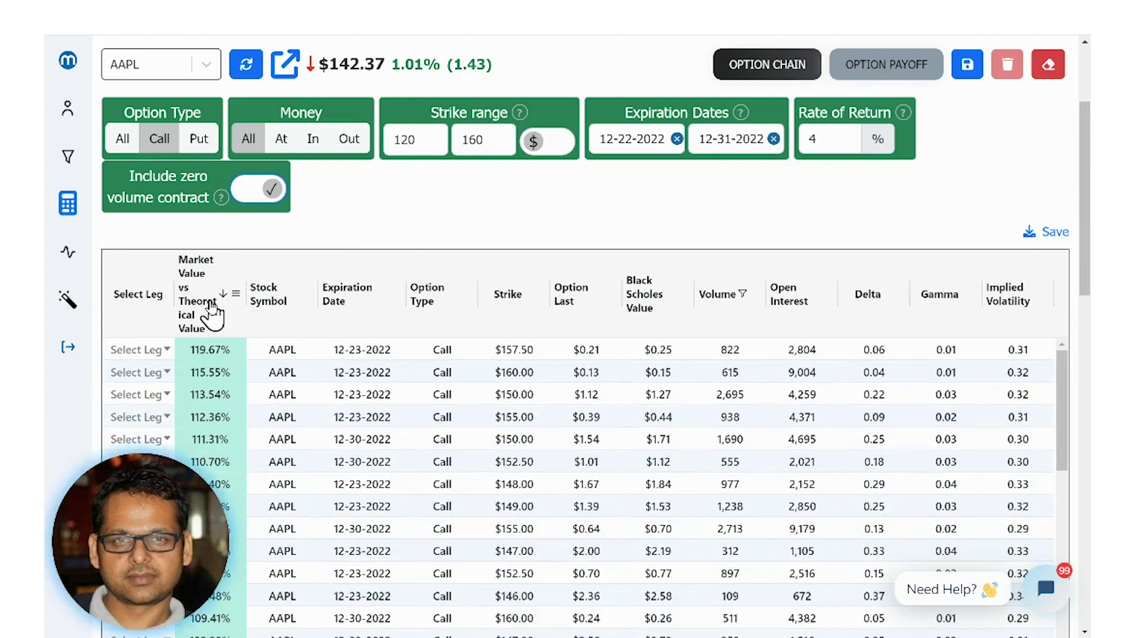
scroll(615, 234, "down", 3)
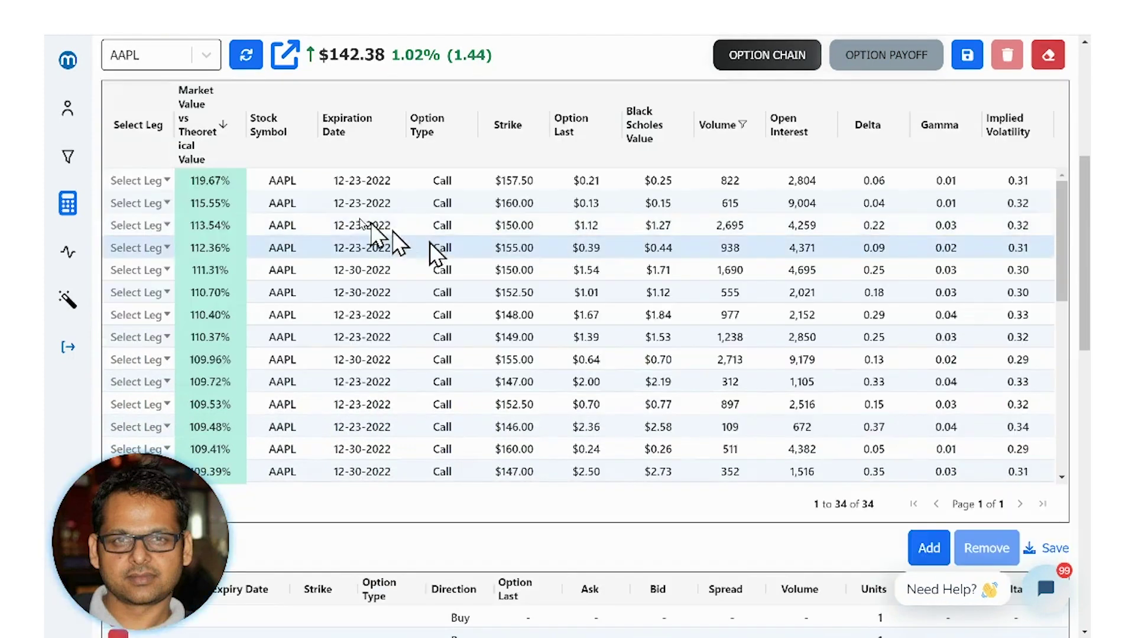
Assign the first four contracts in the sorted table, strikes $157.50, $160, $150 and $155, to Legs 1 through 4
left_click(149, 188)
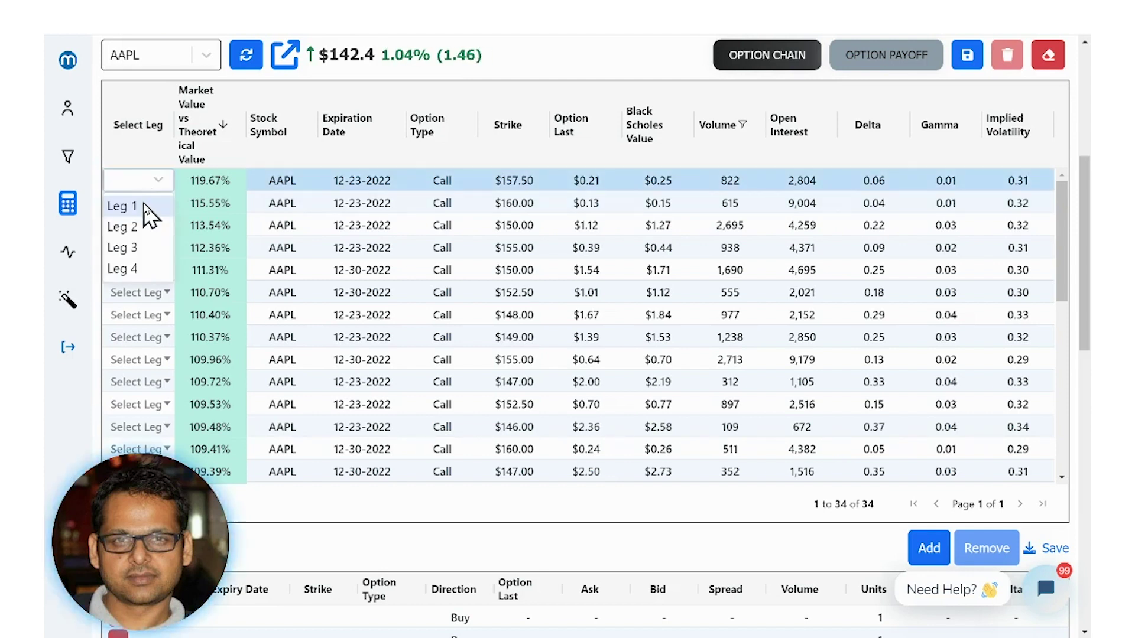
left_click(146, 207)
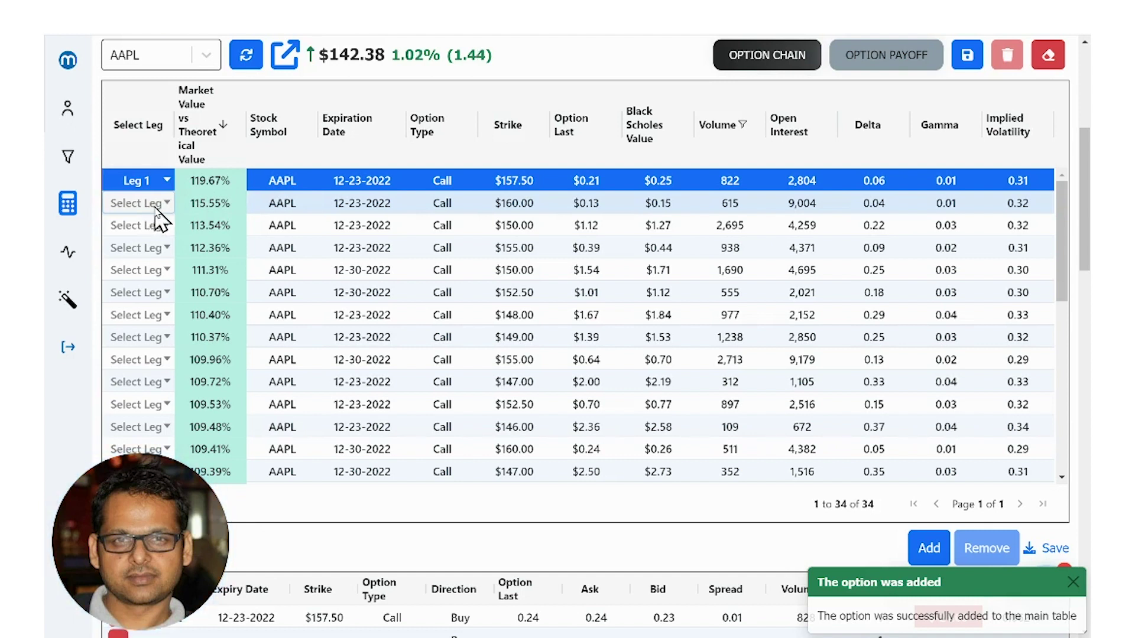
left_click(156, 209)
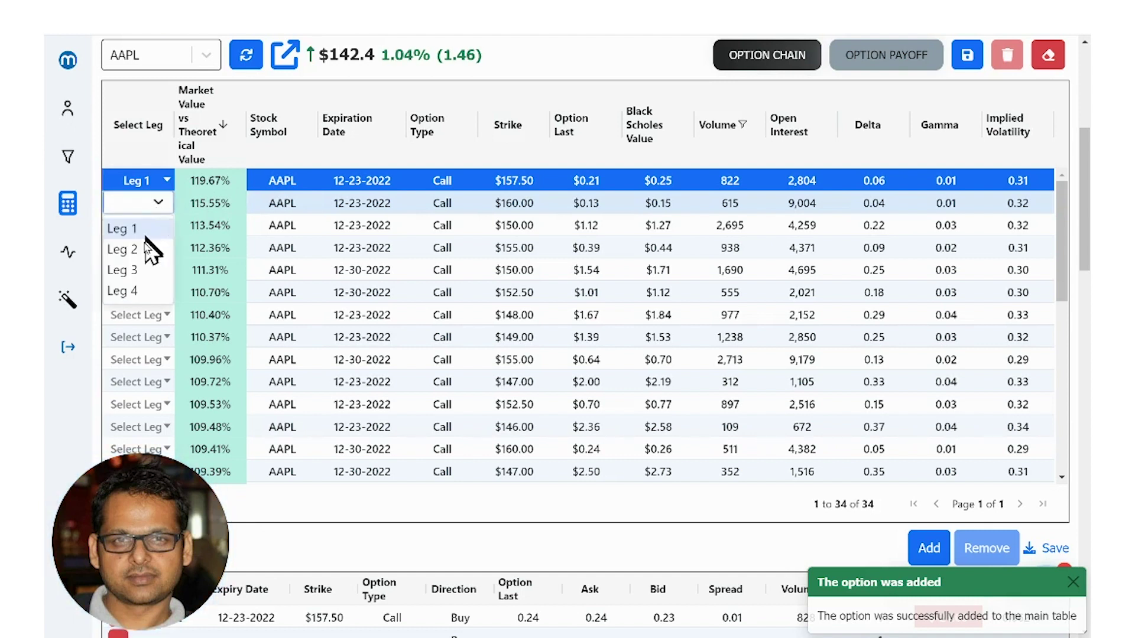
left_click(124, 249)
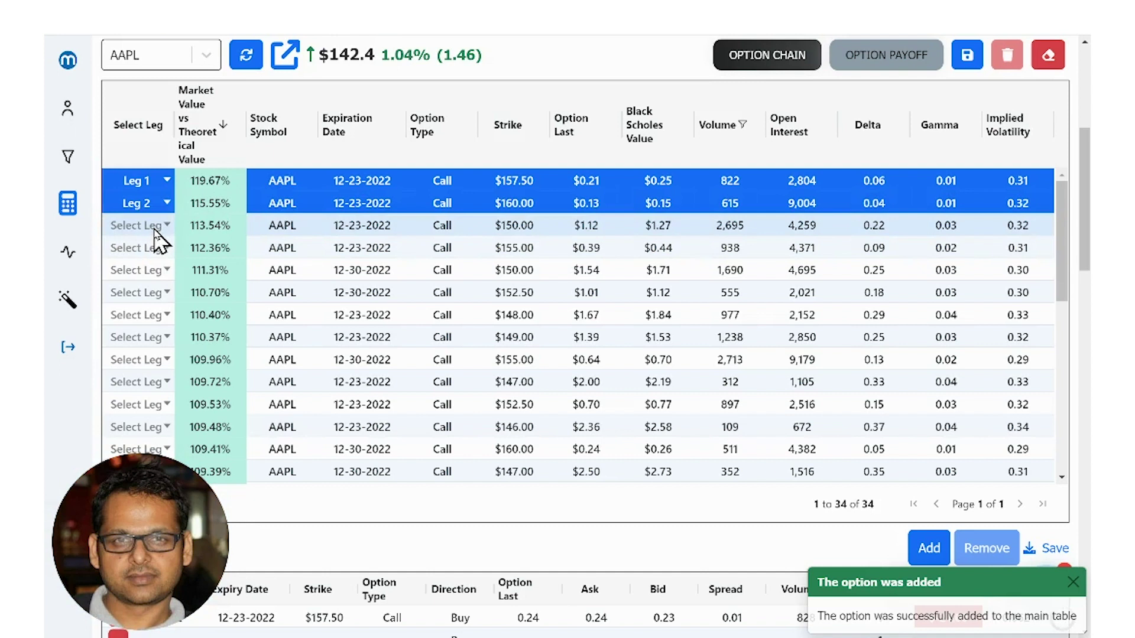
left_click(156, 228)
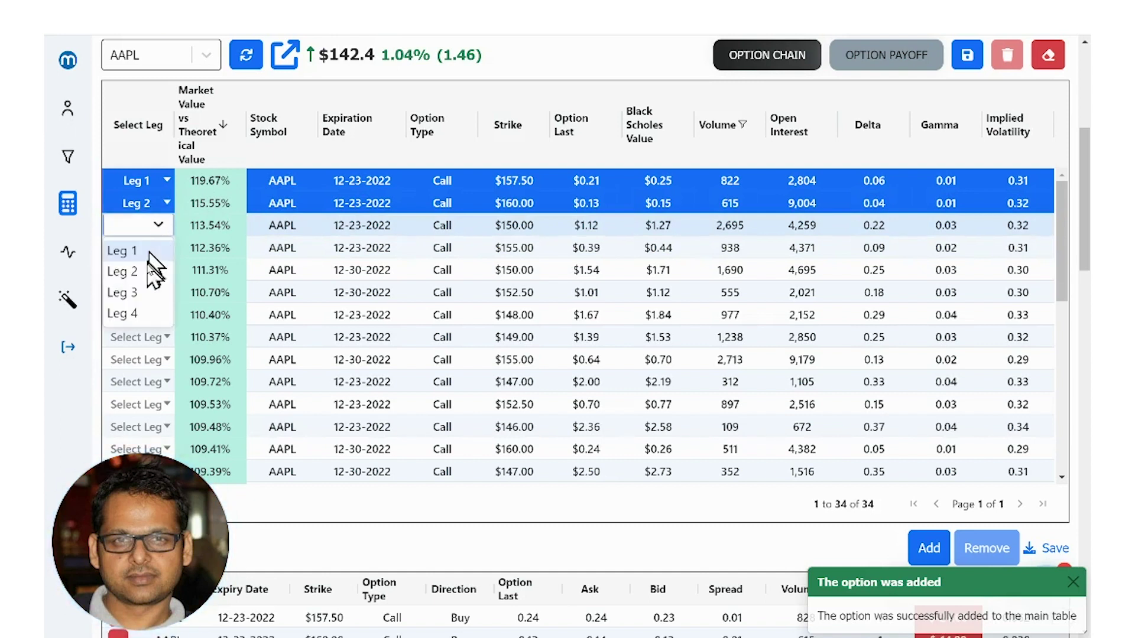
left_click(145, 293)
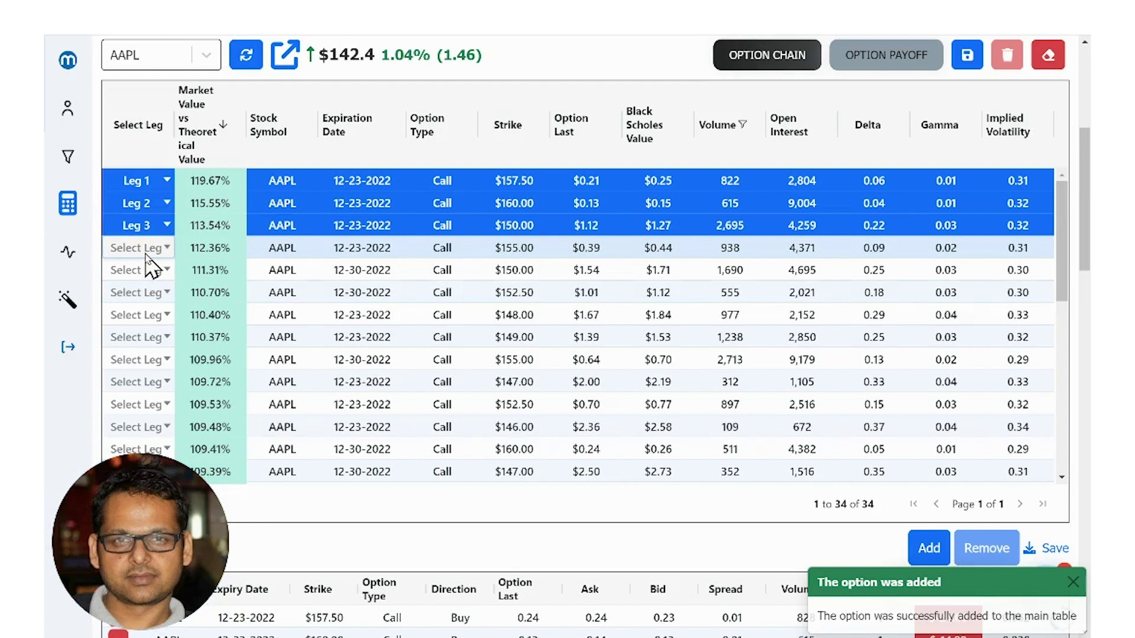
left_click(146, 255)
left_click(145, 338)
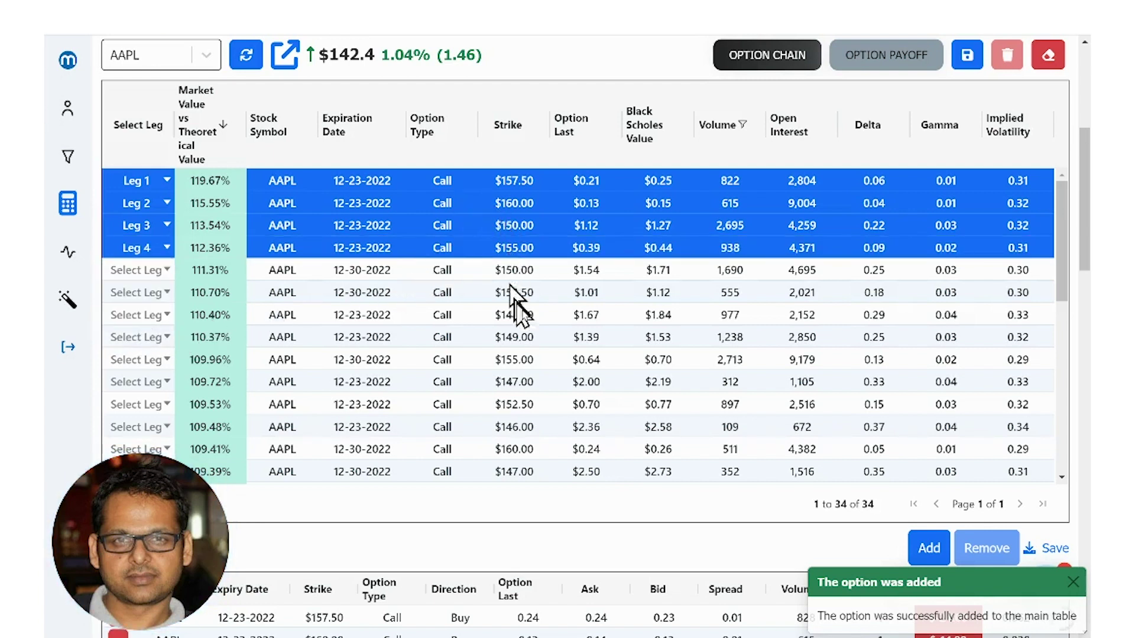
Add a fifth leg to the legs table: an AAPL call expiring 12-16-2022 with a $160 strike
scroll(514, 301, "down", 3)
scroll(1079, 314, "down", 5)
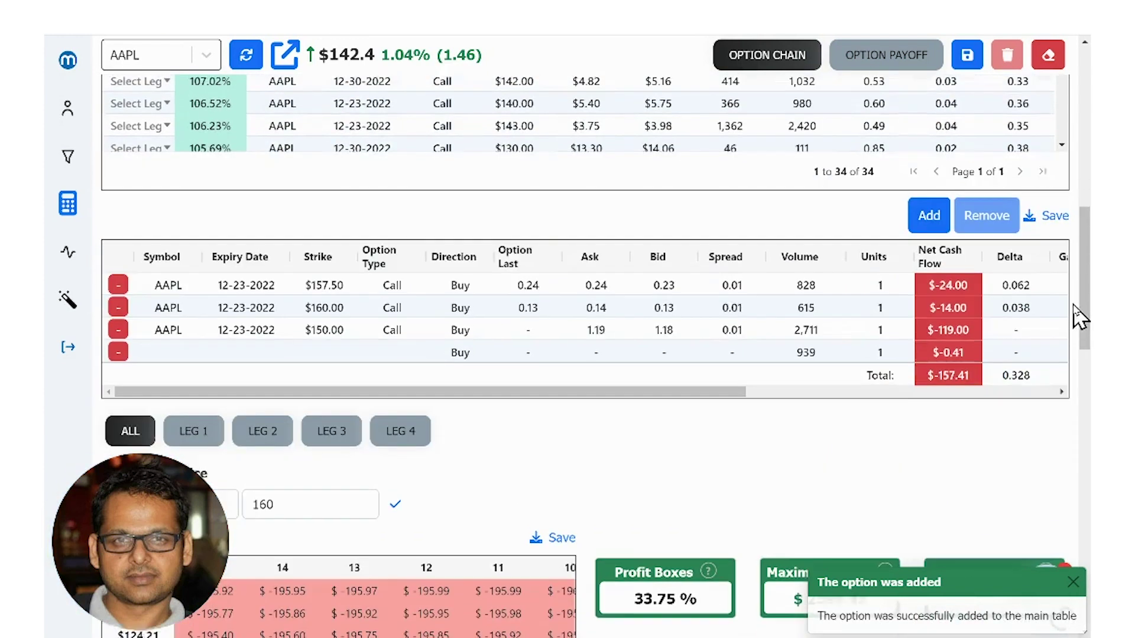
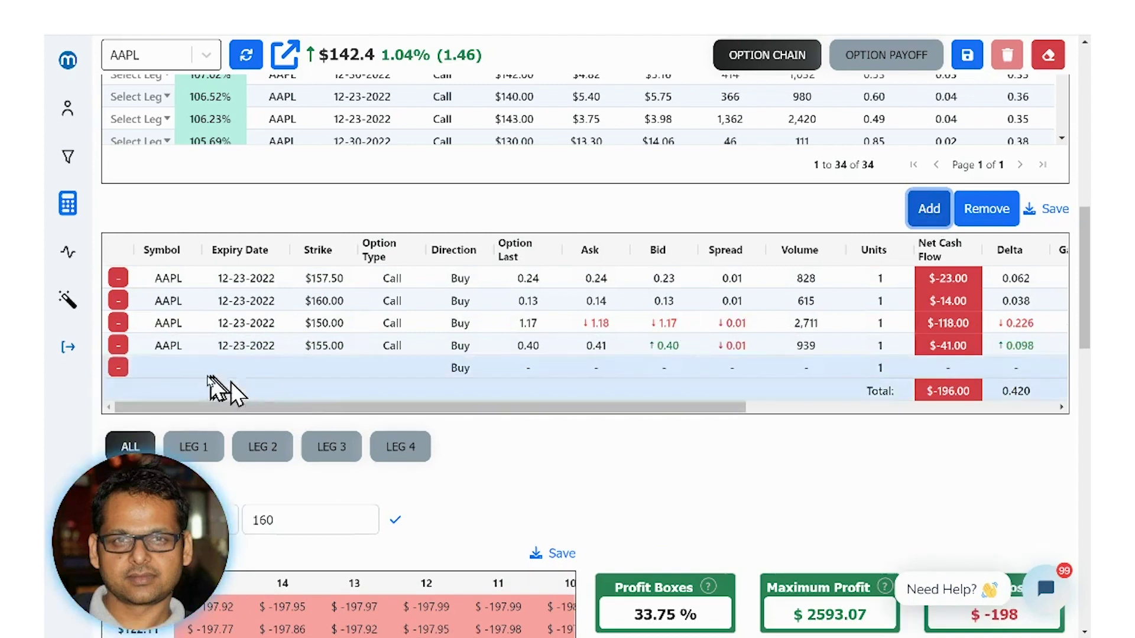
double_click(349, 368)
type("160")
key("Return")
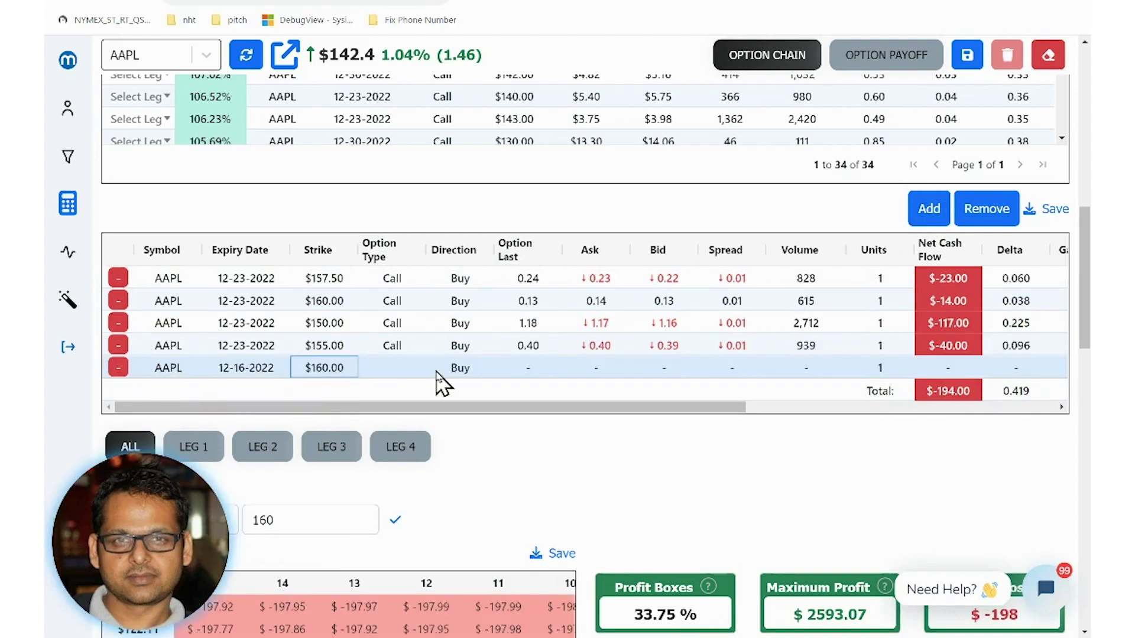
double_click(398, 373)
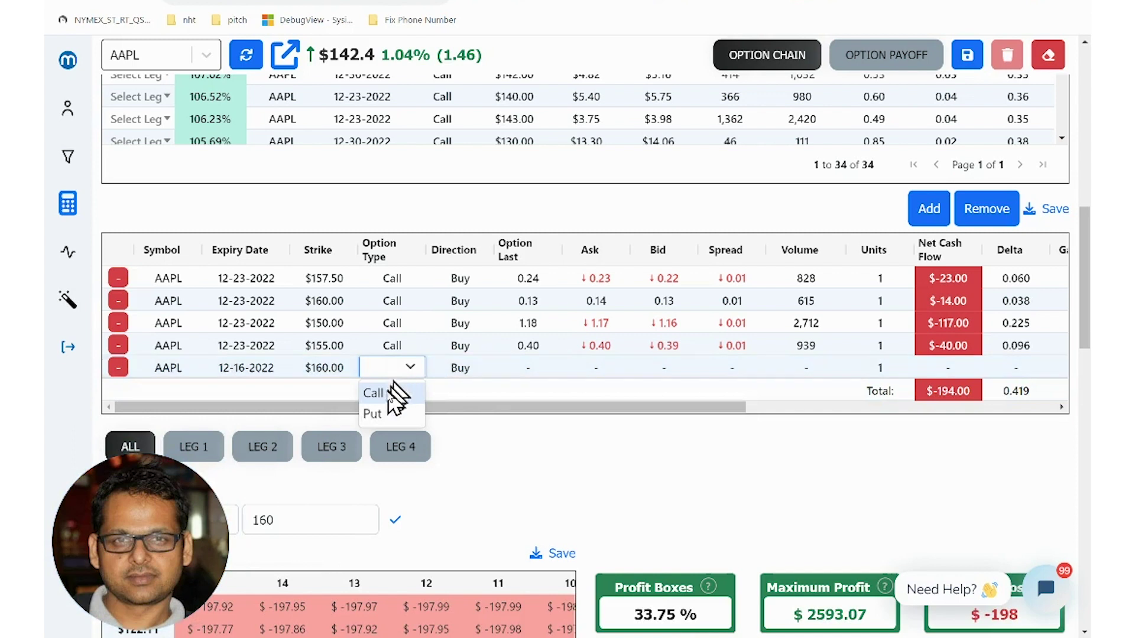
left_click(388, 392)
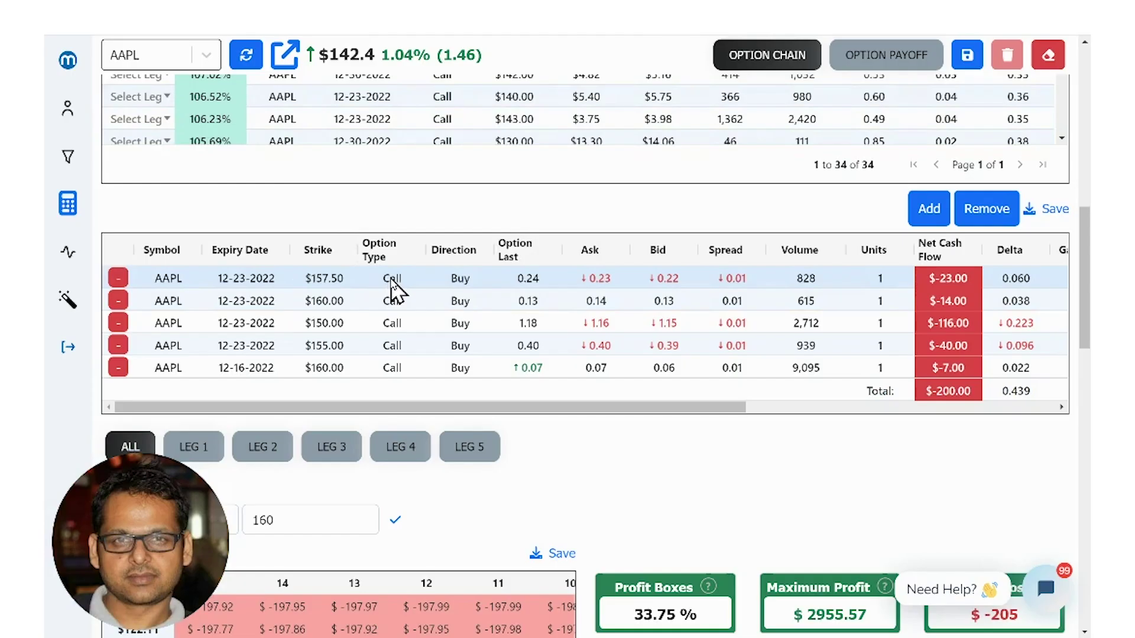
Change the first leg, strike $157.50, to a Put with the direction Sell
left_click(391, 282)
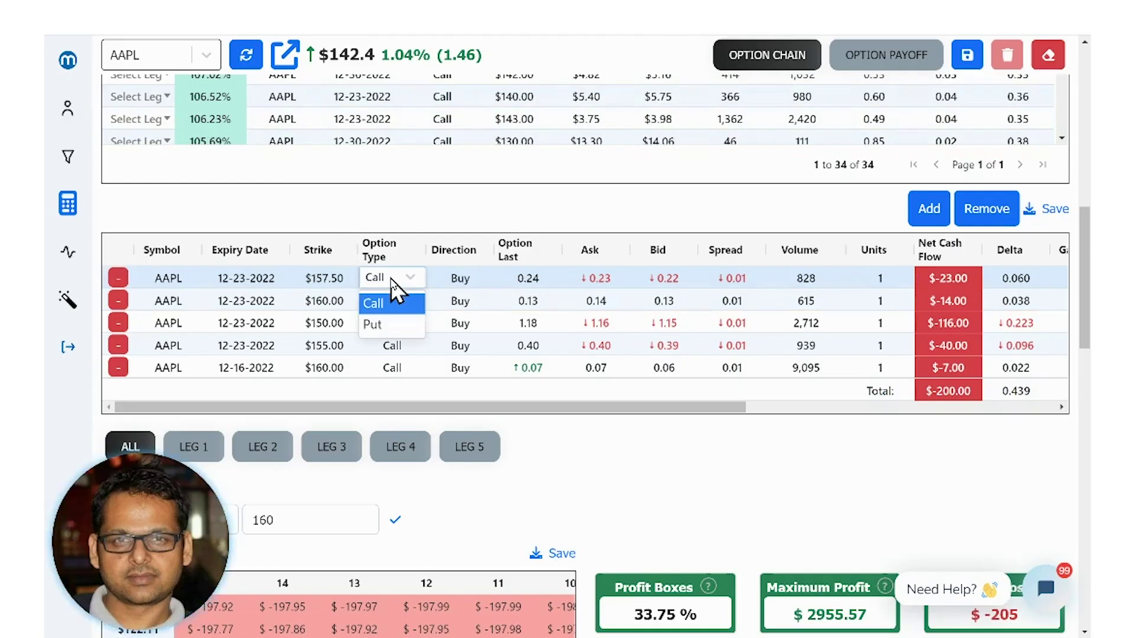
left_click(388, 326)
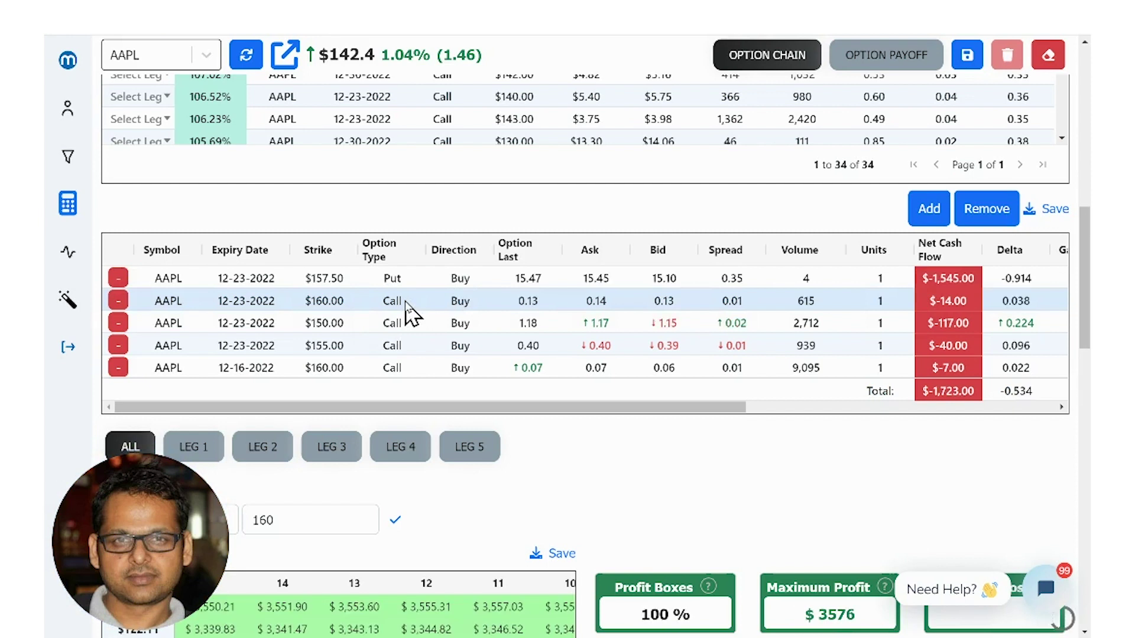
left_click(464, 283)
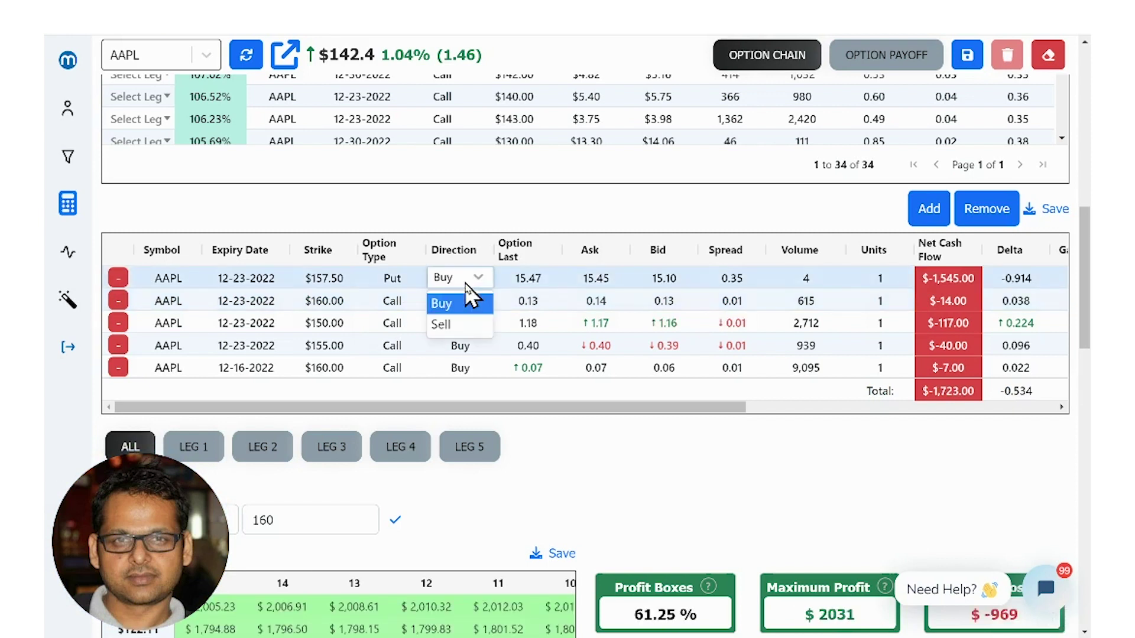
left_click(444, 324)
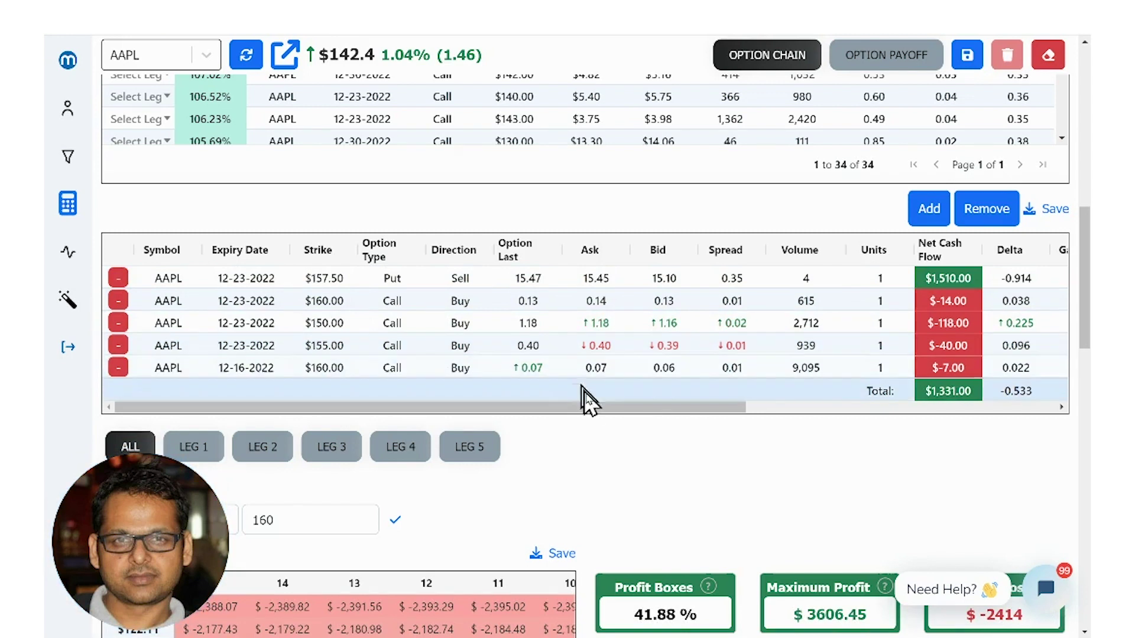
scroll(737, 444, "down", 2)
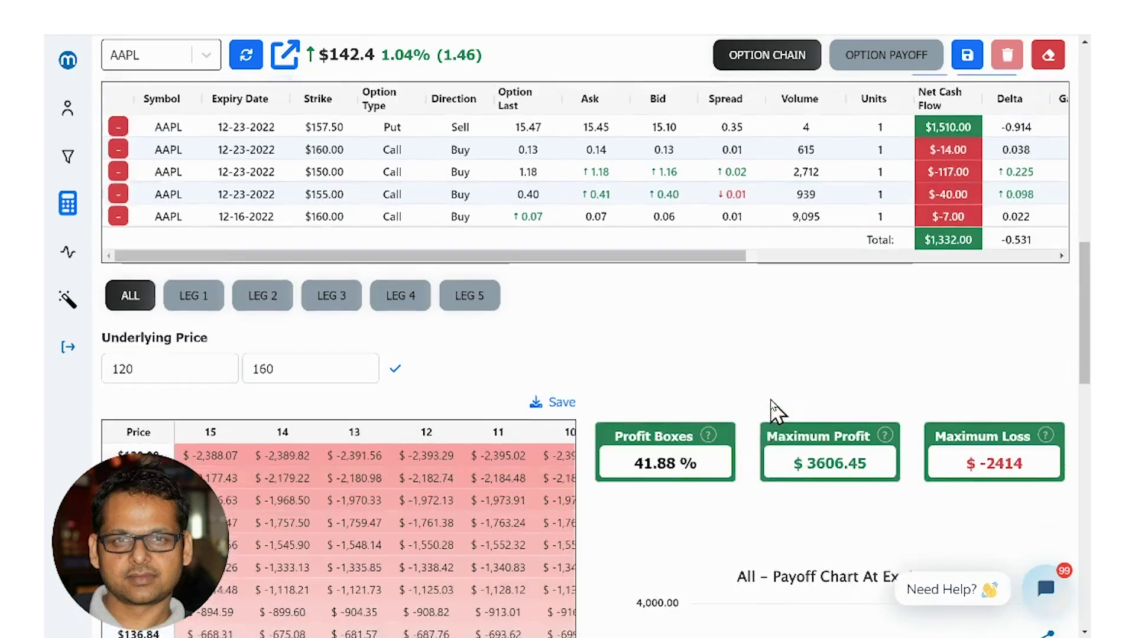
Add a sixth leg for the underlying stock, entering only AAPL as its symbol
scroll(774, 408, "up", 2)
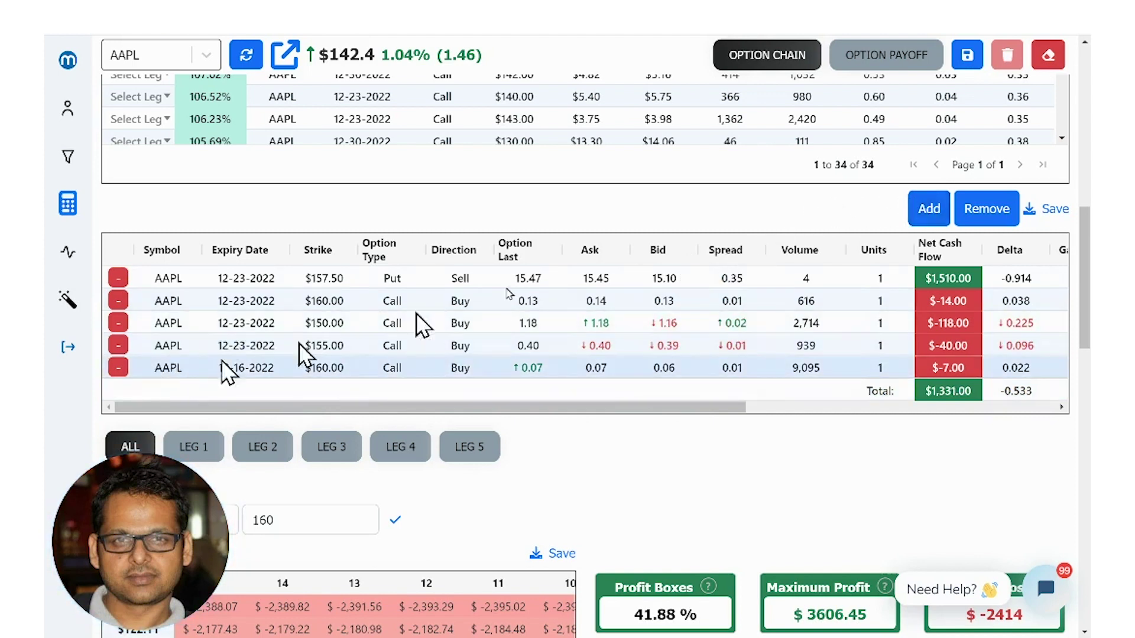
left_click(930, 210)
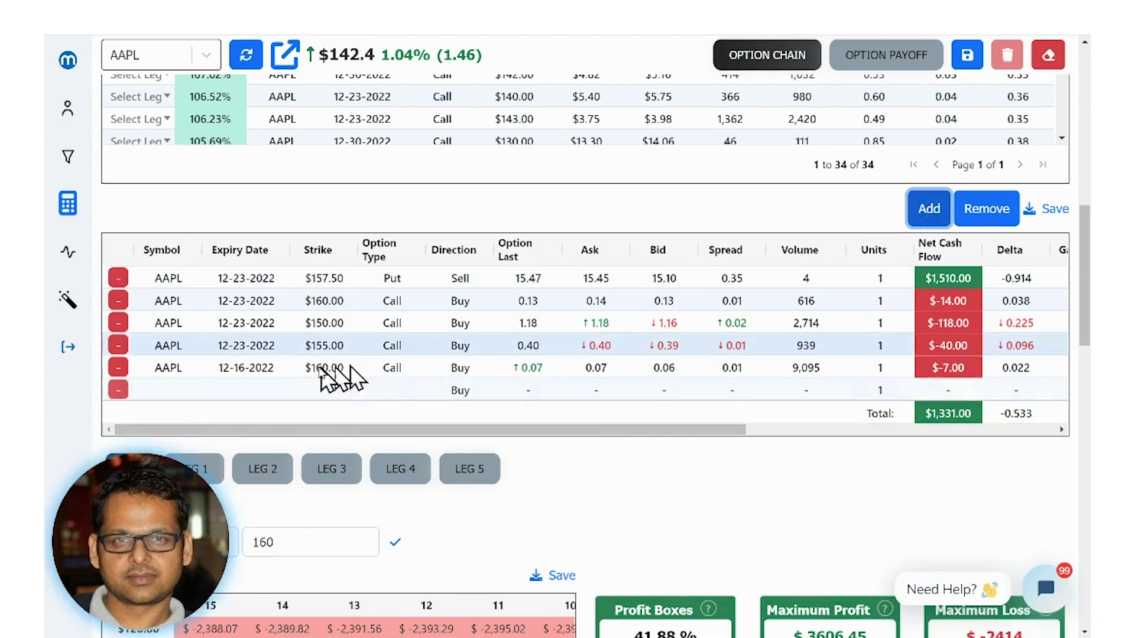
left_click(184, 390)
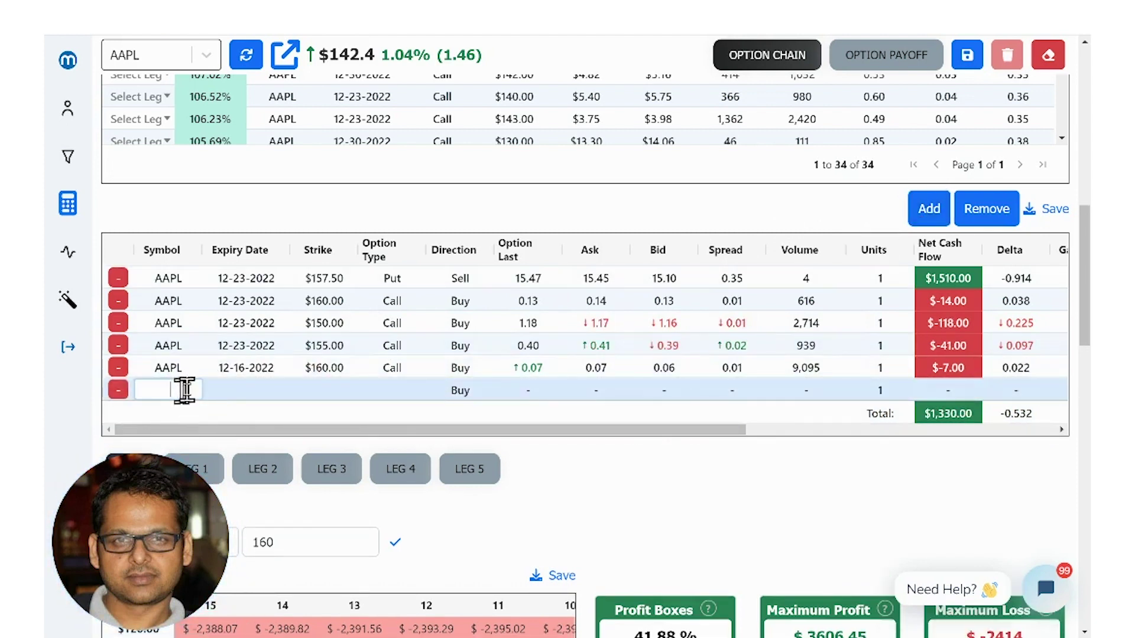
type("aapl")
key("Return")
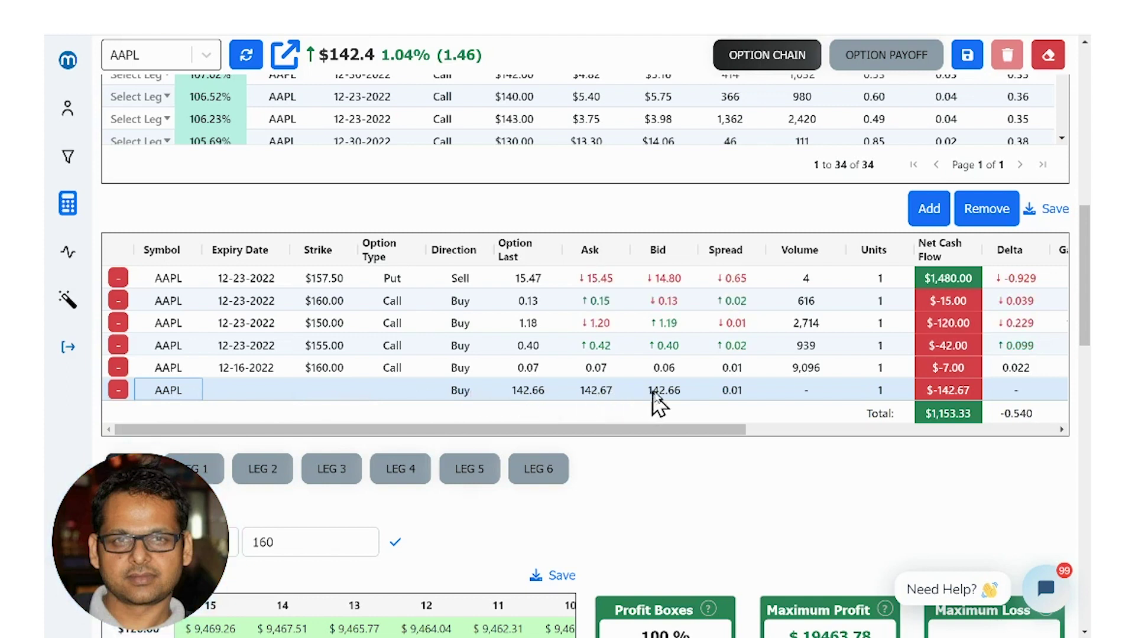
Set the AAPL stock leg's units to 10 and export the legs table to a file
double_click(879, 390)
type("0")
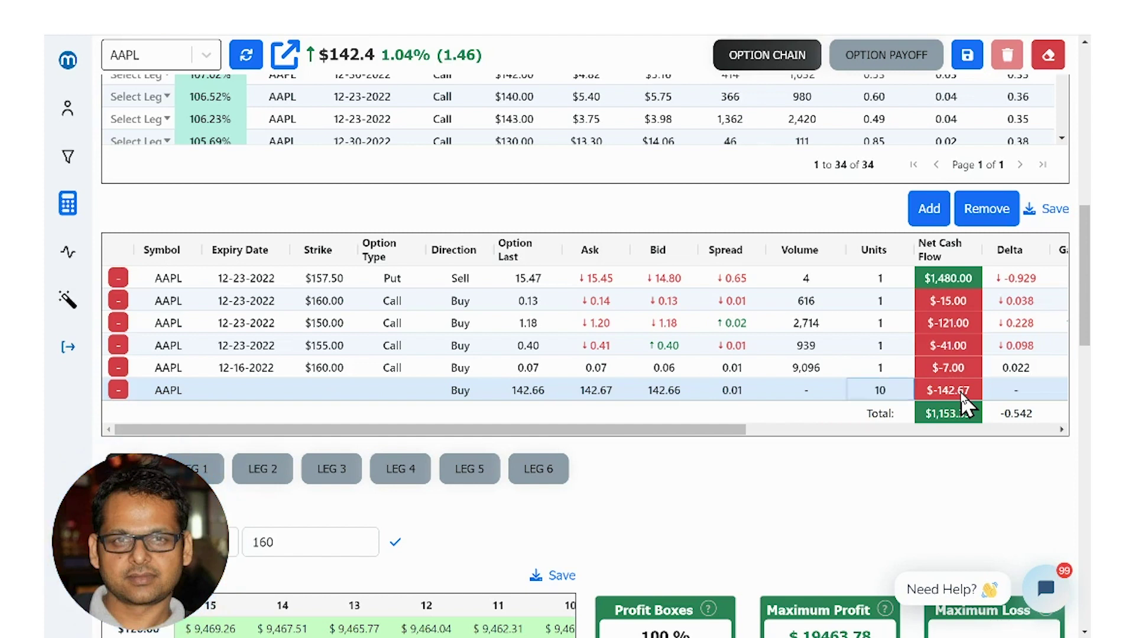
key("Return")
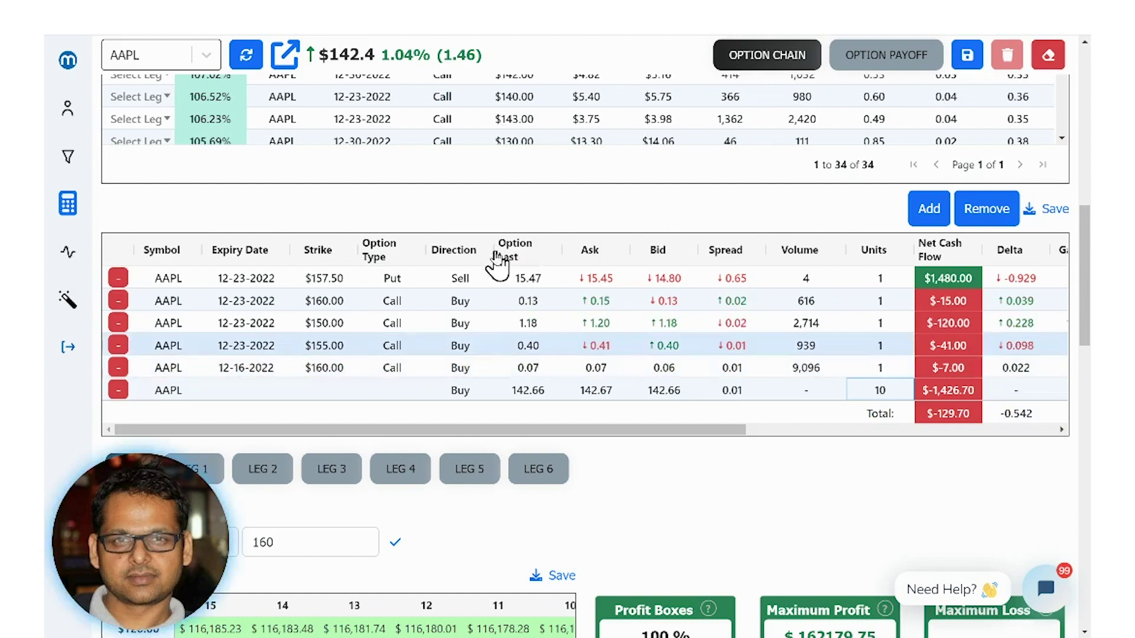
left_click(1062, 211)
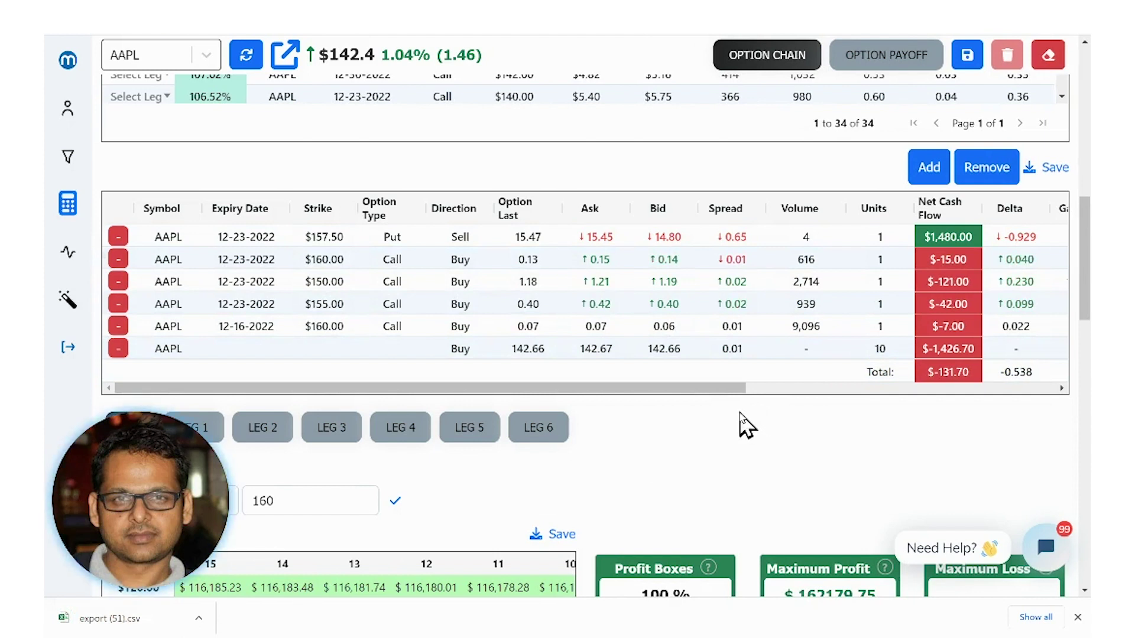
Show the payoff table and expiry chart for Leg 1 only
scroll(746, 418, "down", 6)
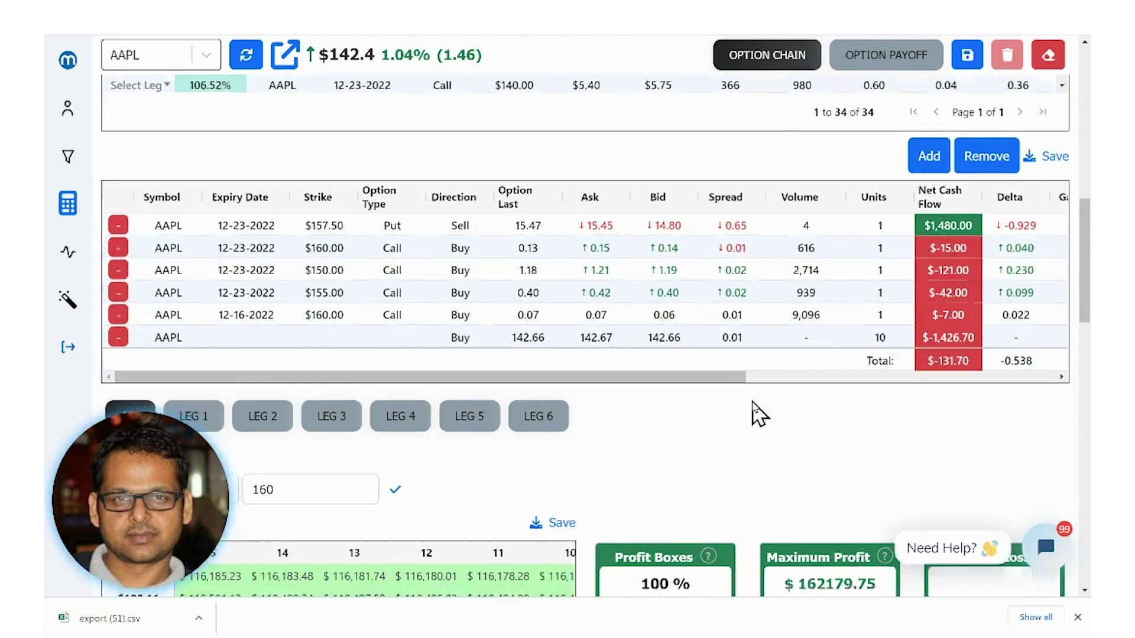
scroll(752, 407, "up", 3)
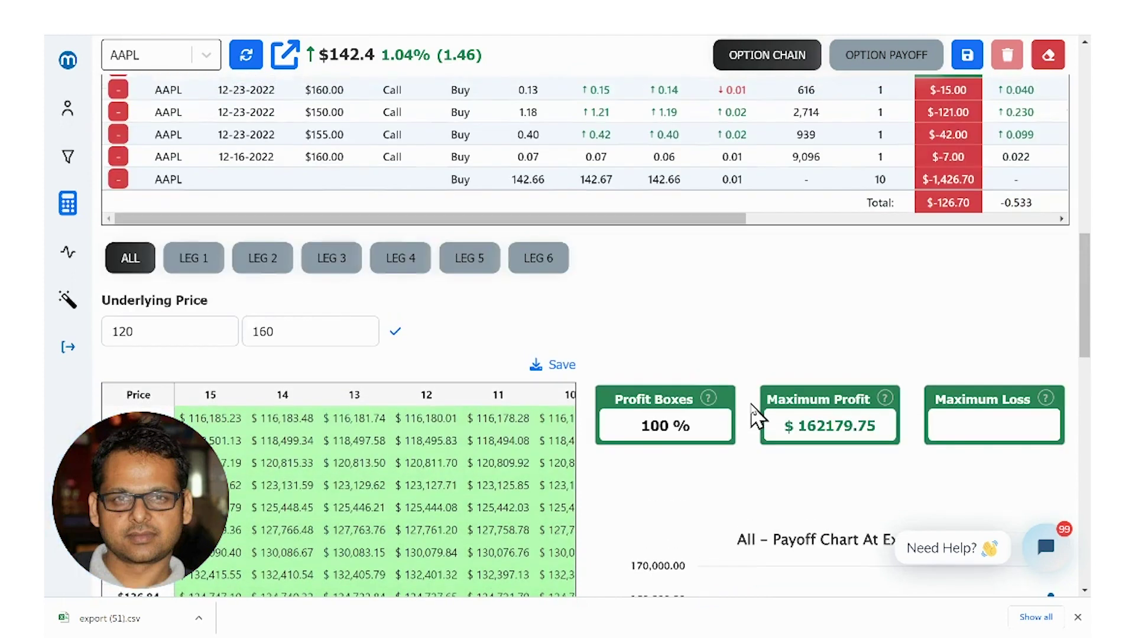
left_click(198, 276)
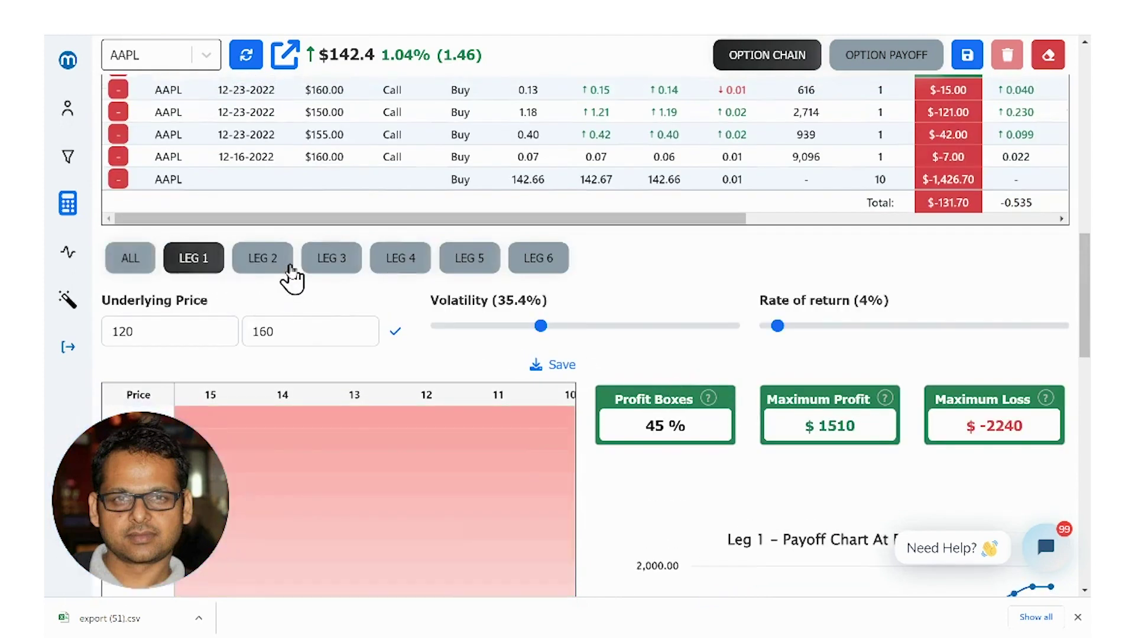
scroll(677, 284, "down", 3)
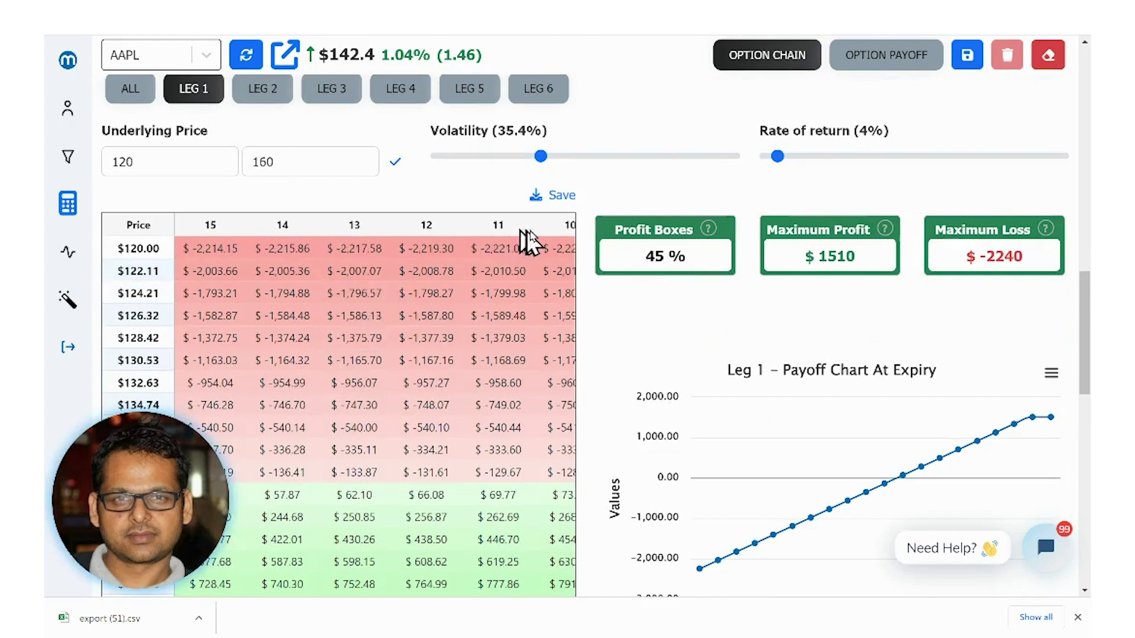
Set Leg 1's underlying price range to 140 through 160 and review the recalculated payoff table across the days to expiry
left_click(144, 161)
left_click(314, 163)
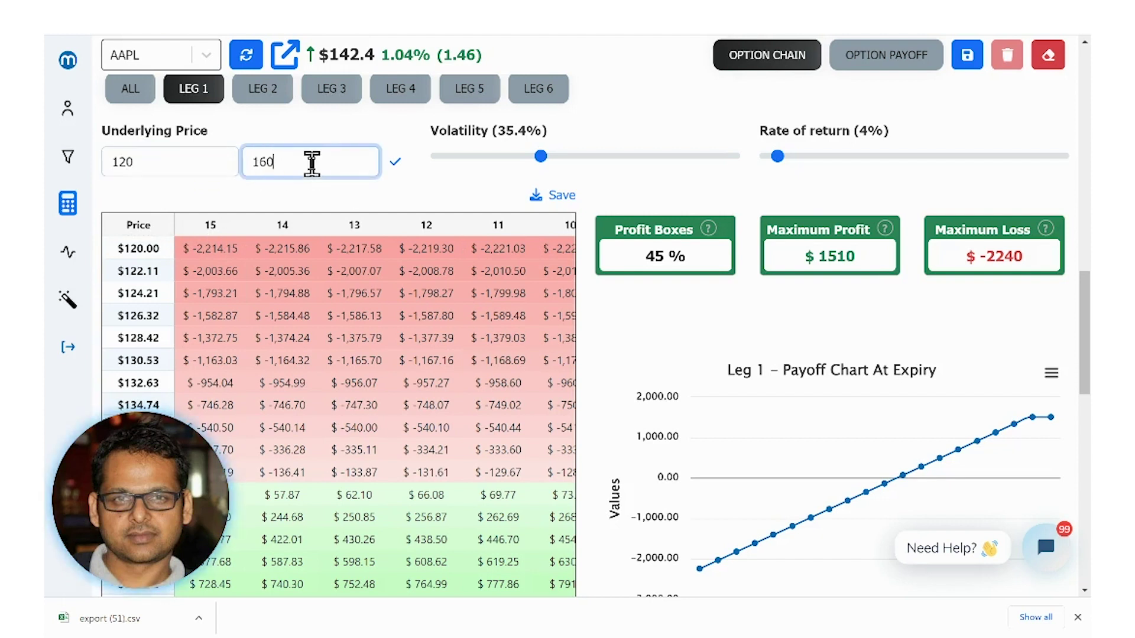
double_click(183, 165)
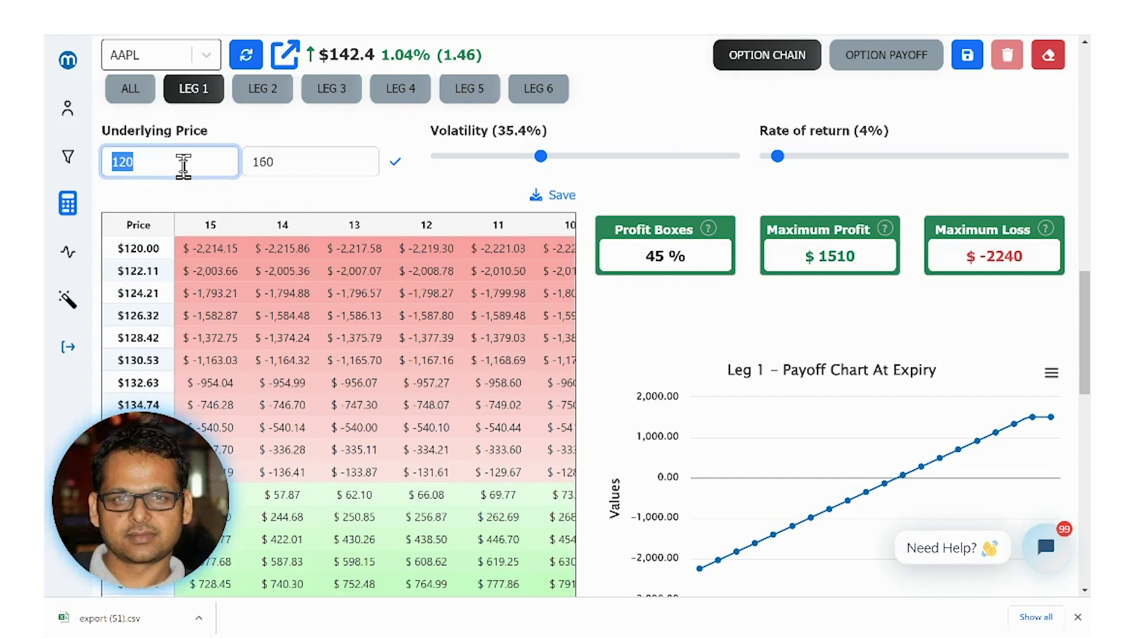
type("1")
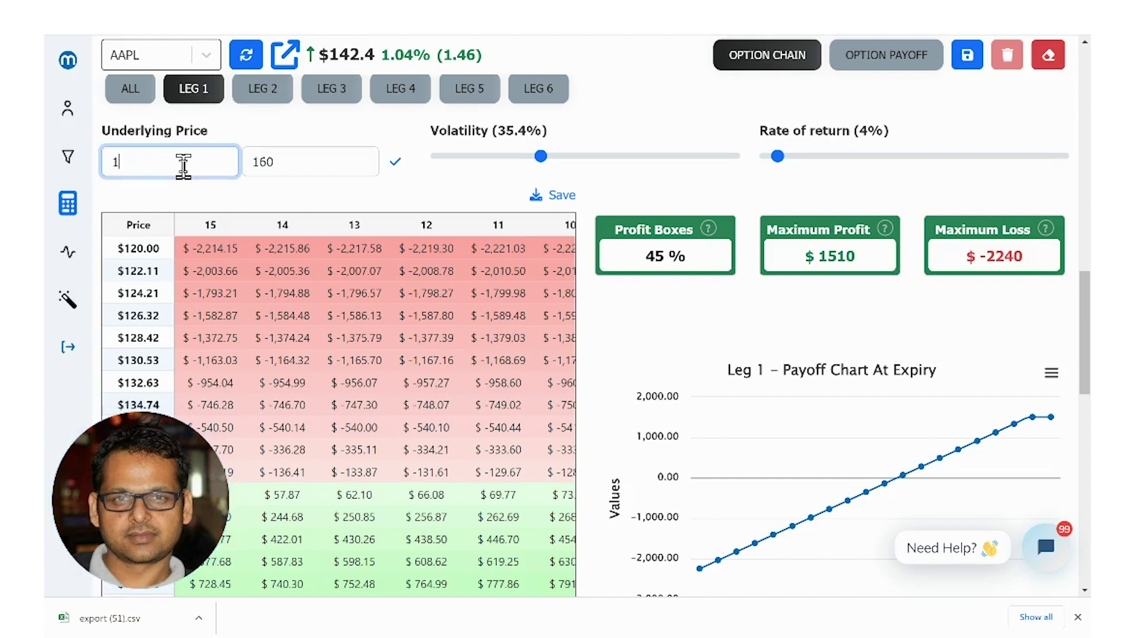
left_click(281, 165)
left_click(392, 167)
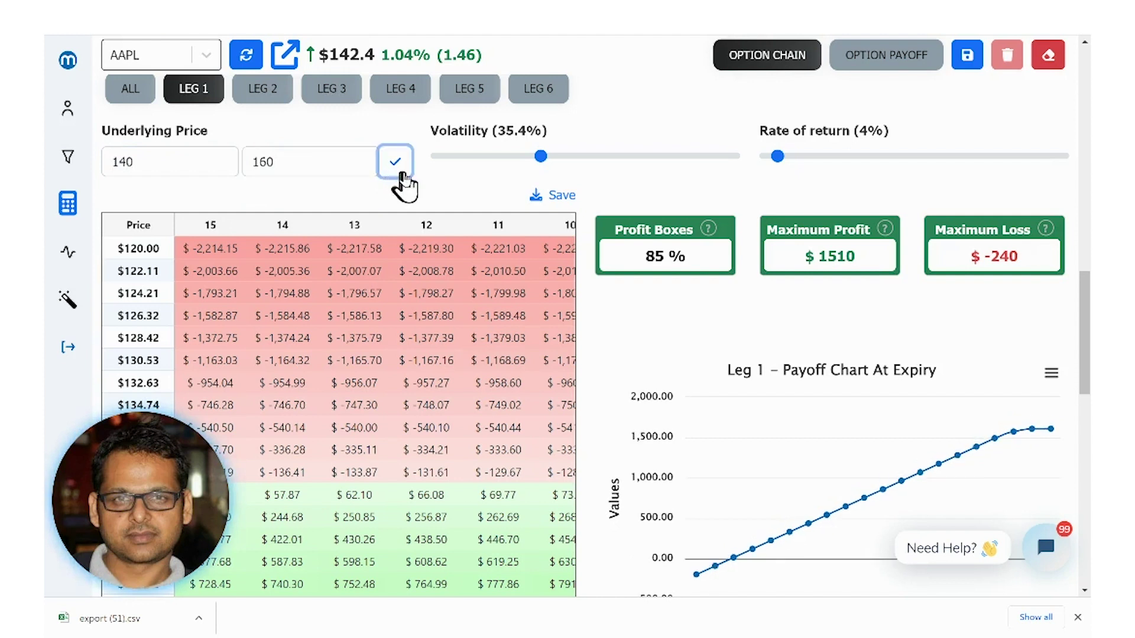
scroll(484, 185, "down", 3)
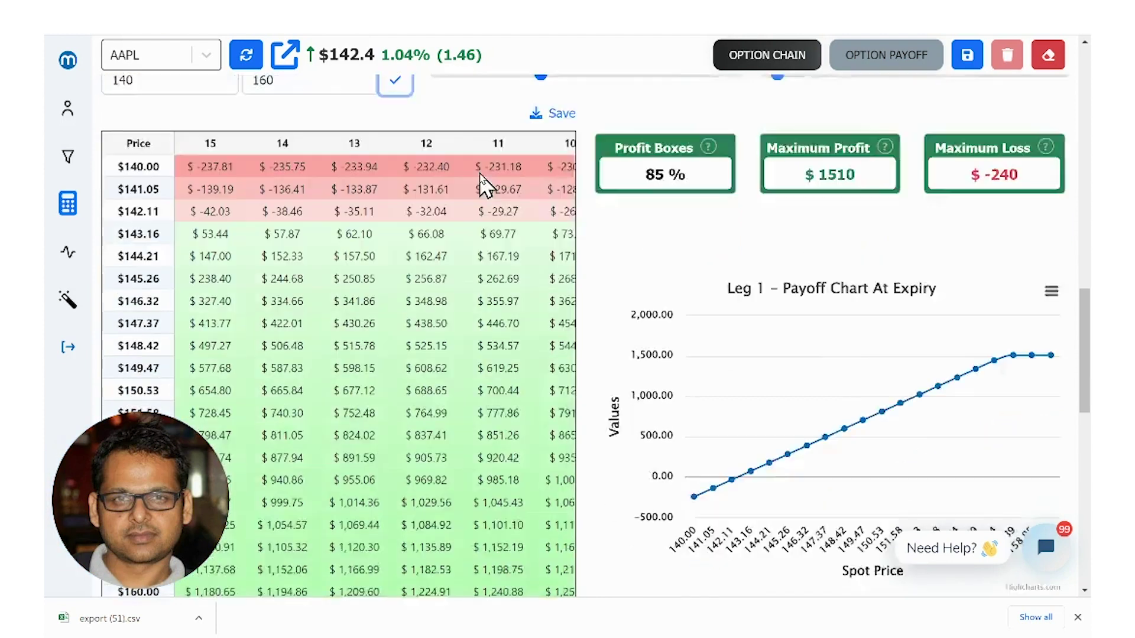
left_click_drag(309, 517, 467, 534)
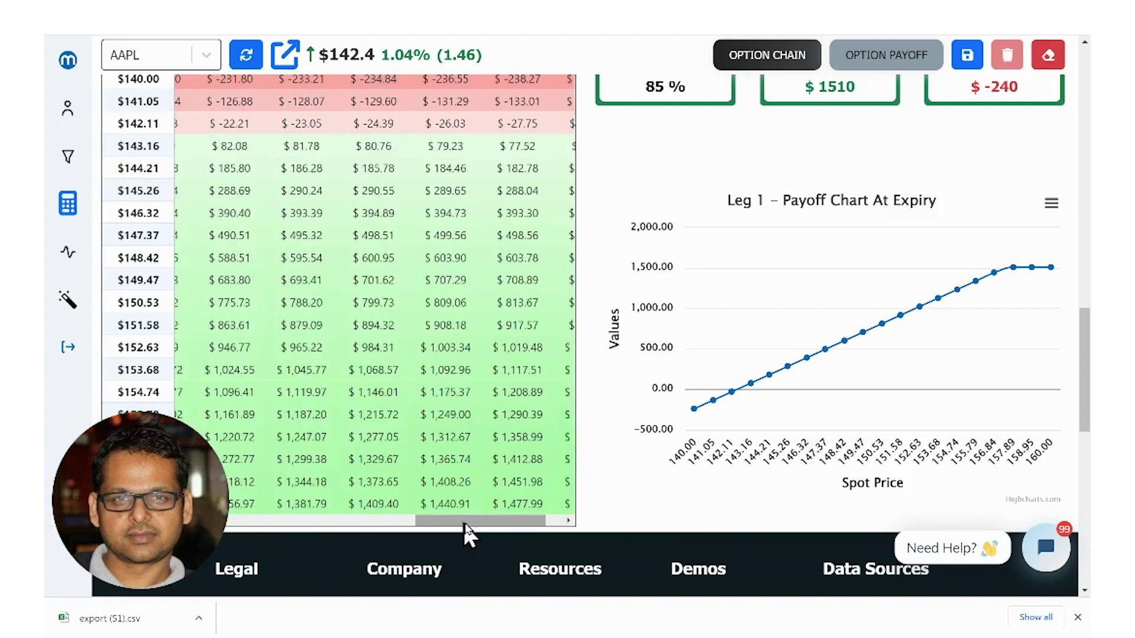
left_click(270, 521)
scroll(585, 228, "up", 3)
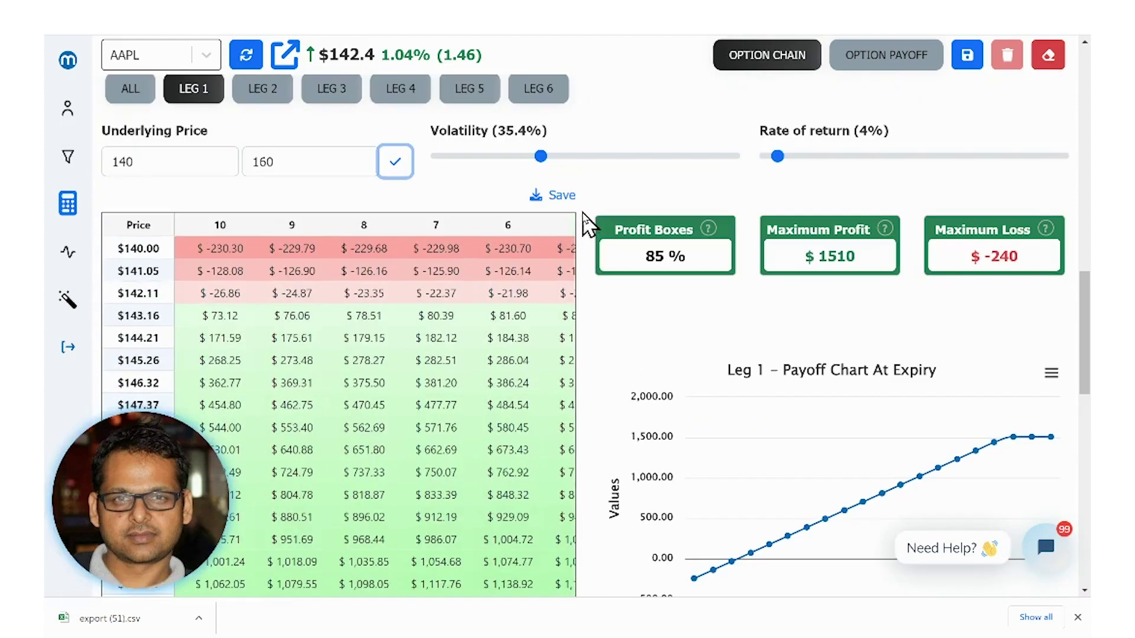
Export Leg 1's payoff table to a file and show the payoff table and expiry chart for Leg 2
left_click(558, 198)
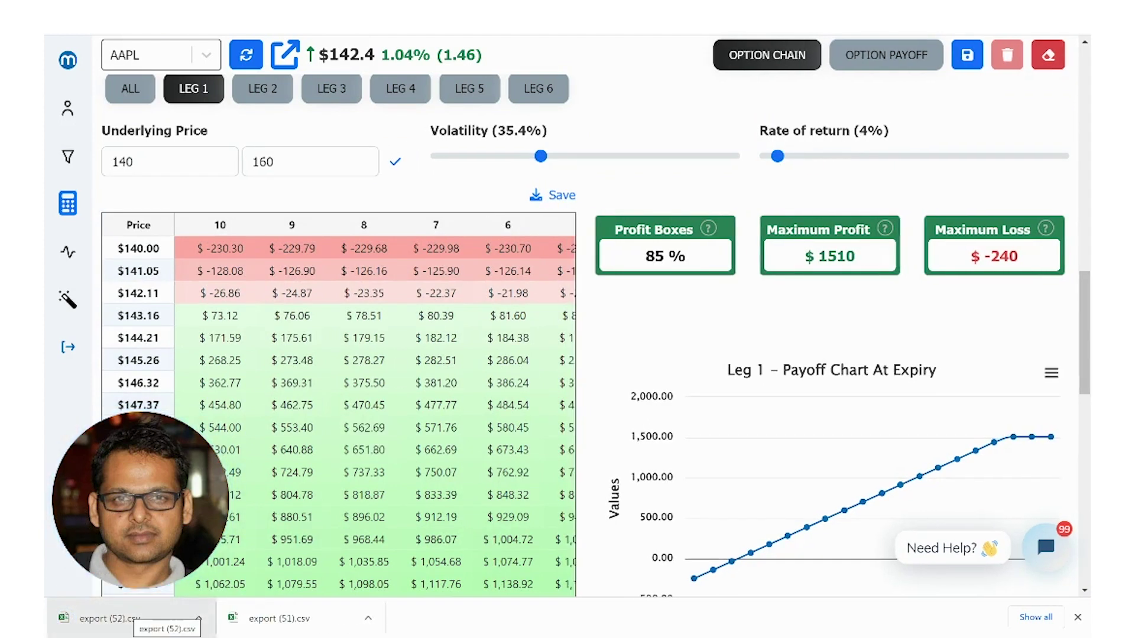
left_click(278, 102)
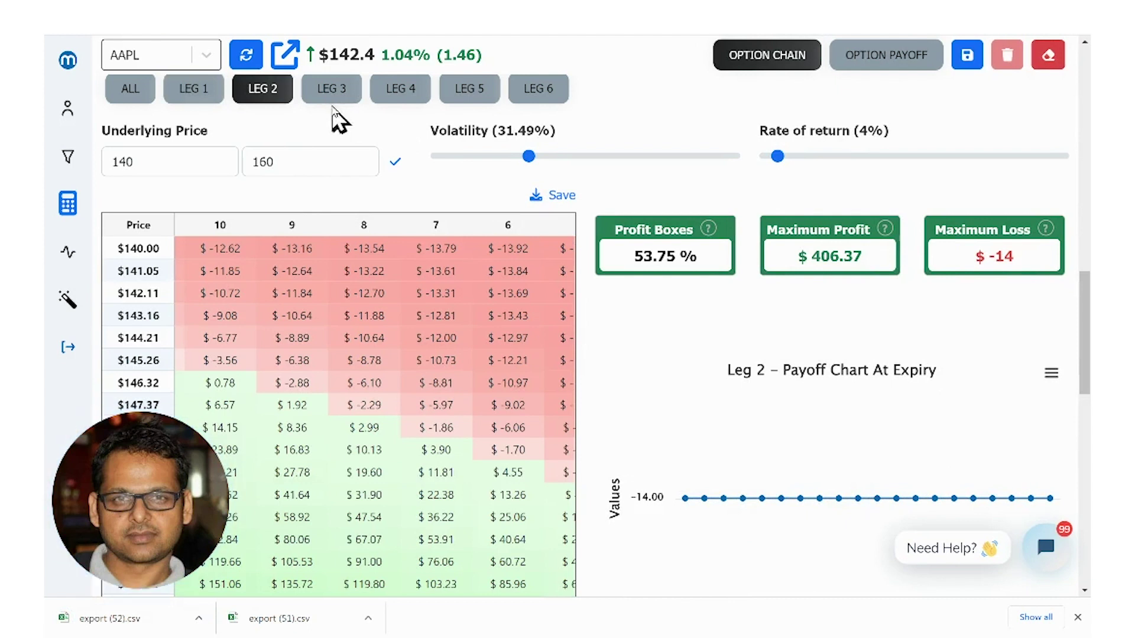
Lower Leg 3's volatility to 25% and review its profit boxes, maximum profit, maximum loss and expiry chart
left_click(330, 93)
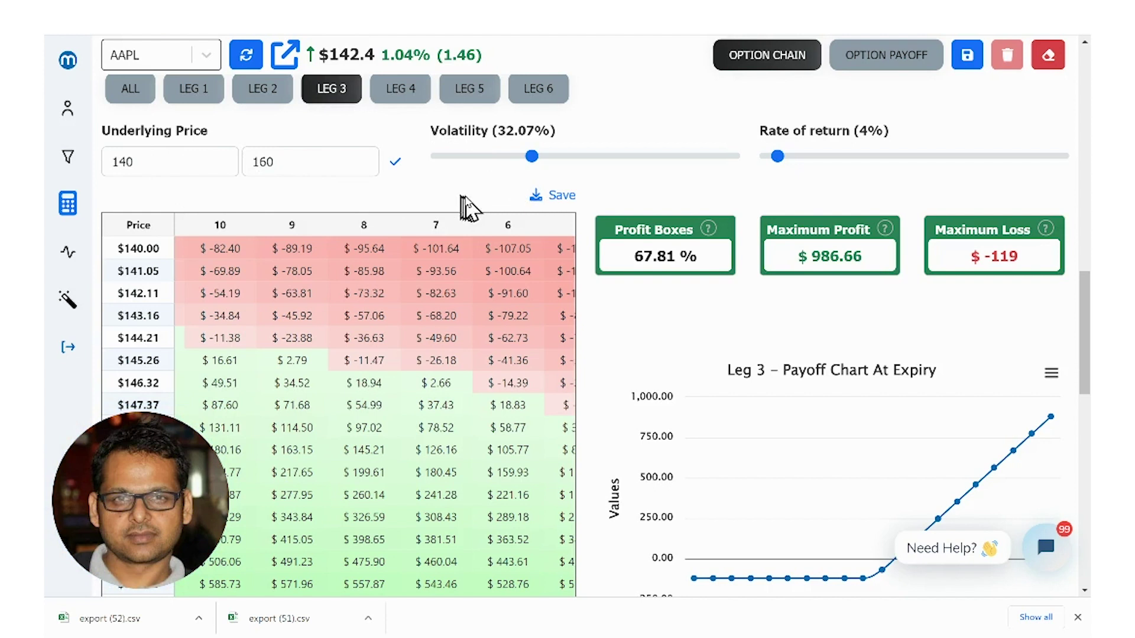
left_click(514, 156)
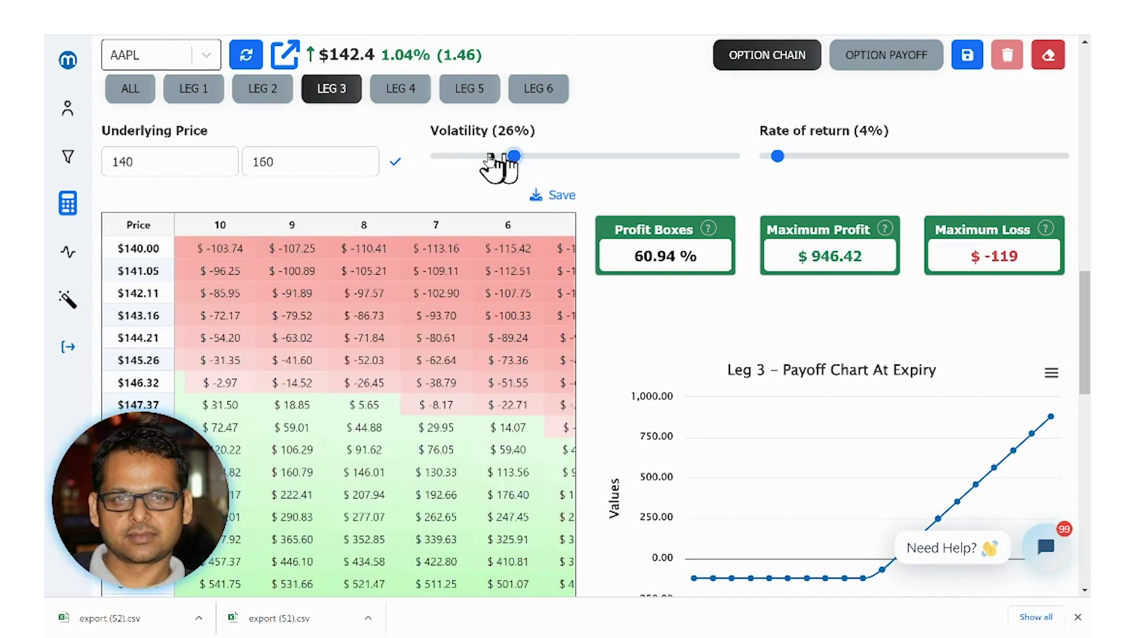
left_click_drag(512, 157, 484, 156)
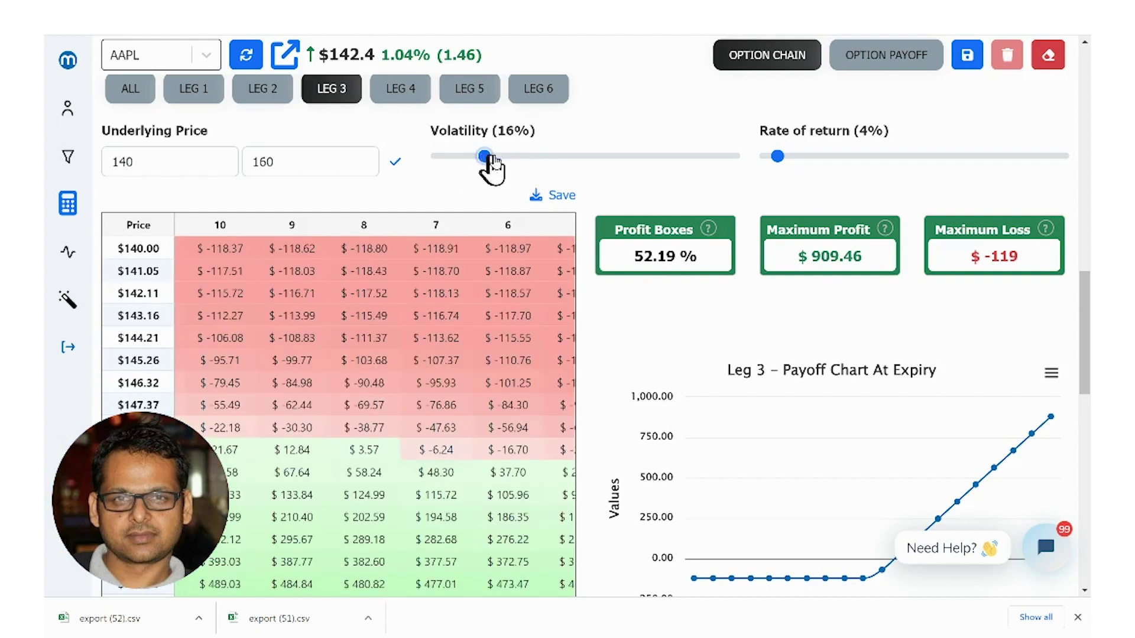
left_click(510, 156)
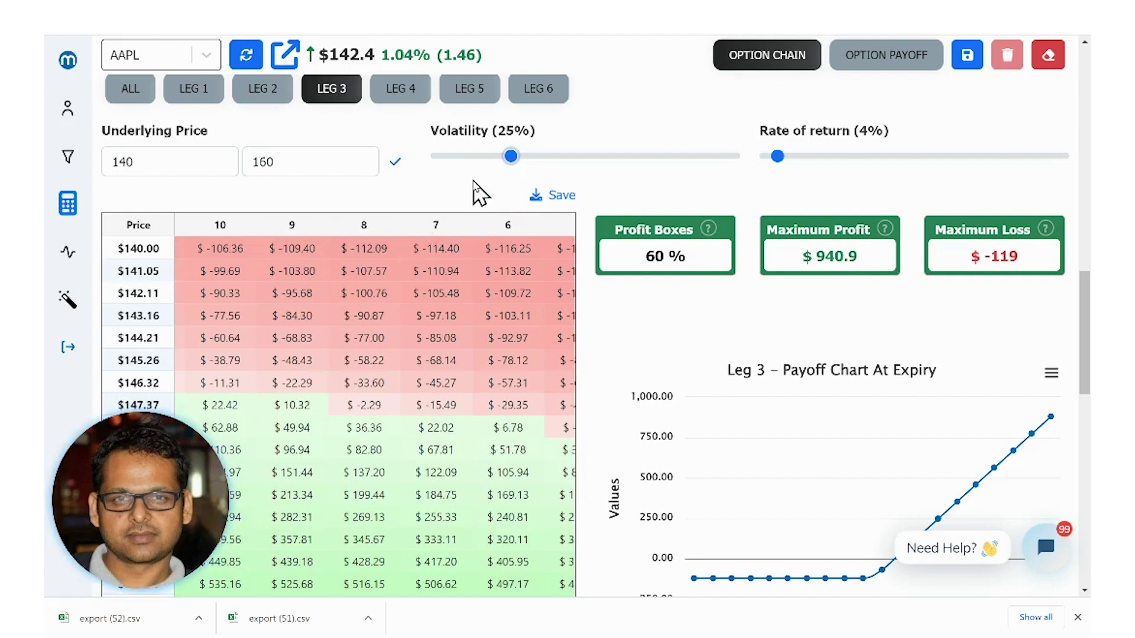
scroll(481, 190, "down", 4)
scroll(201, 203, "up", 4)
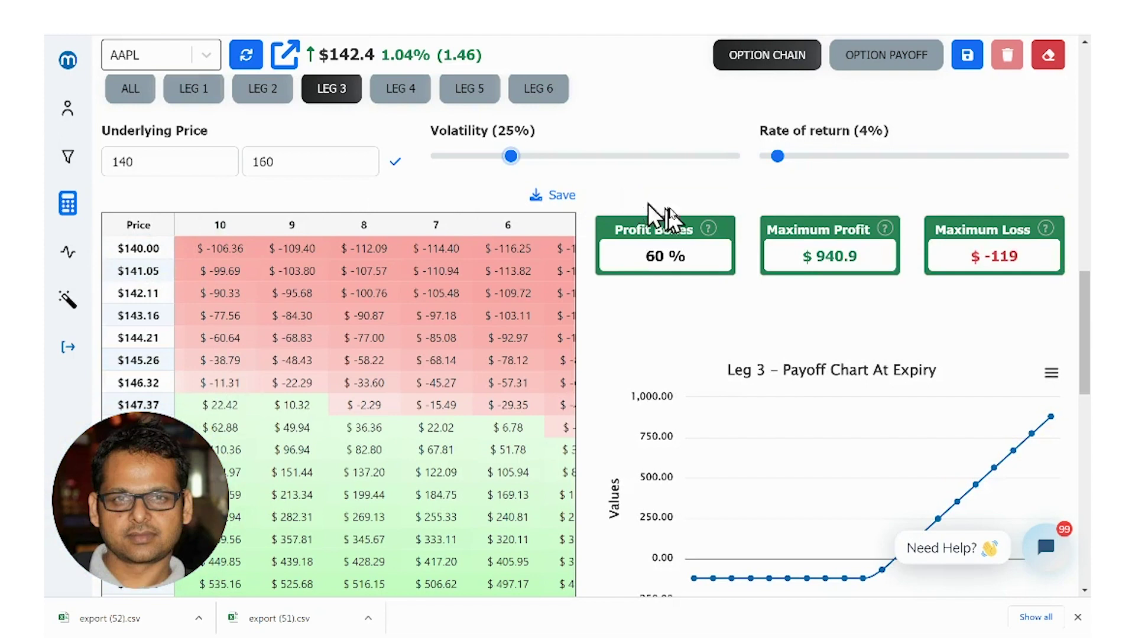
mouse_move(715, 238)
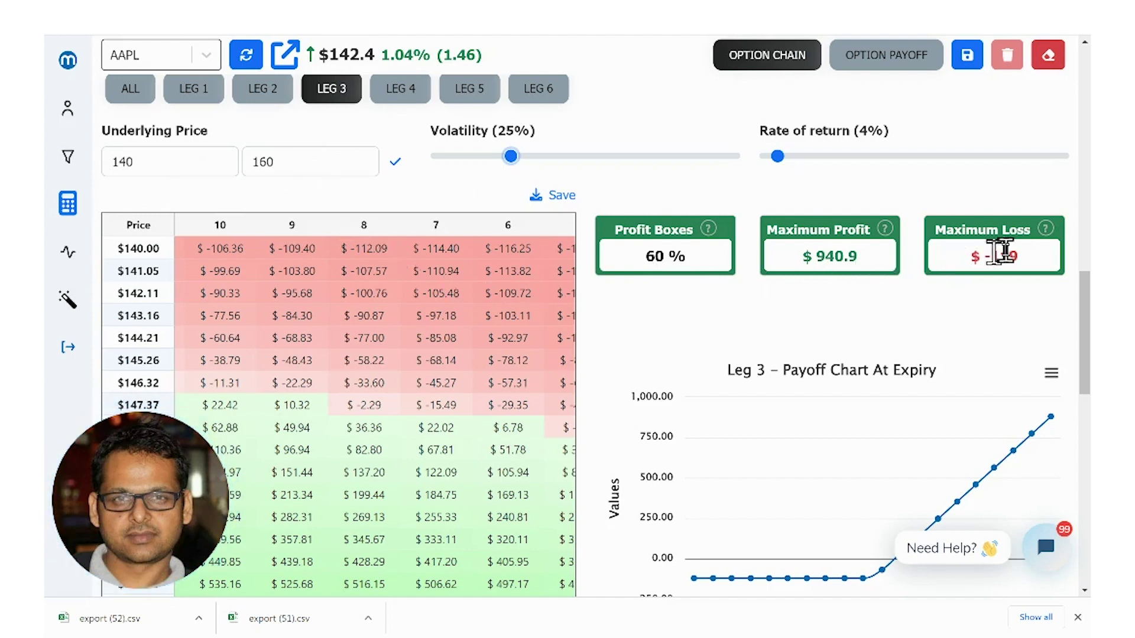
scroll(886, 224, "down", 3)
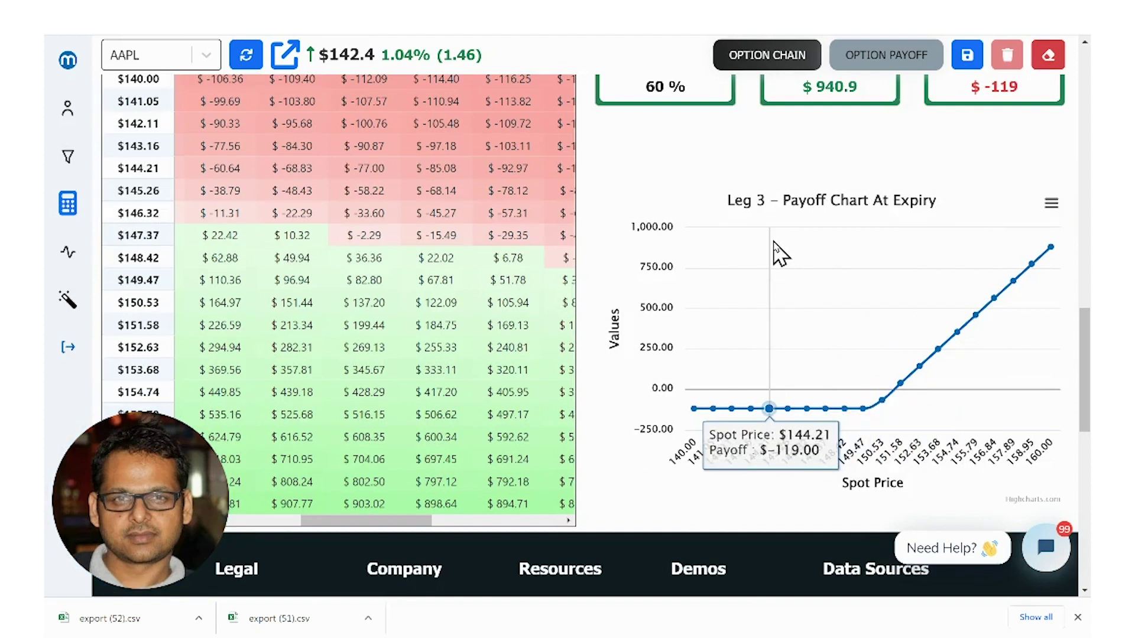
View the payoffs of Leg 4 and Leg 5, and the payoff table and expiry chart for all legs combined
scroll(775, 251, "up", 3)
left_click(416, 95)
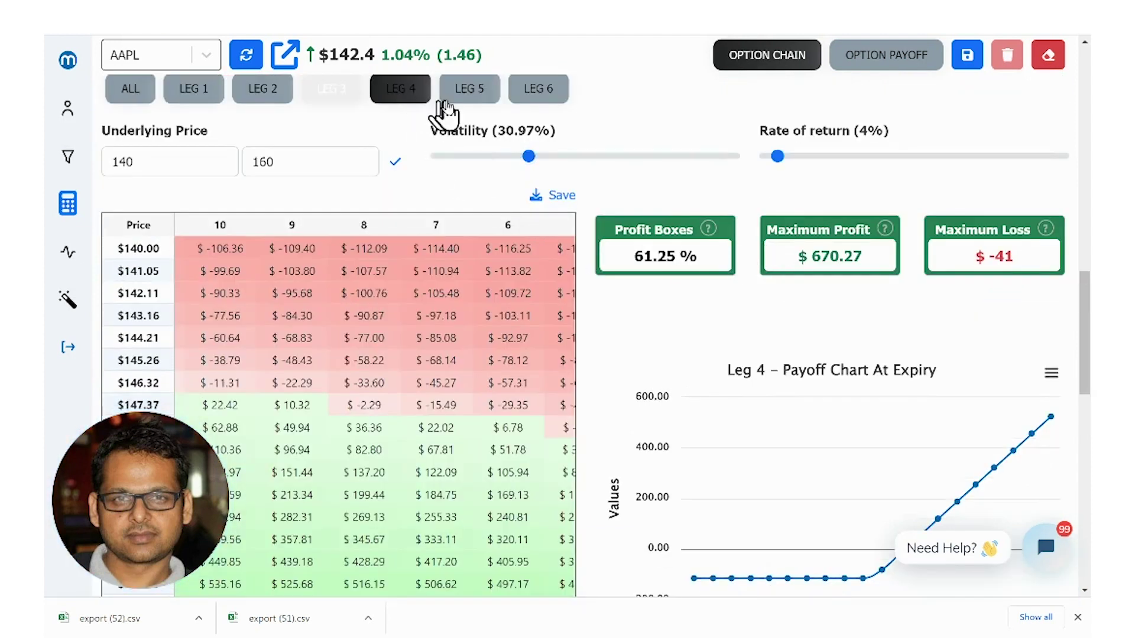
left_click(454, 99)
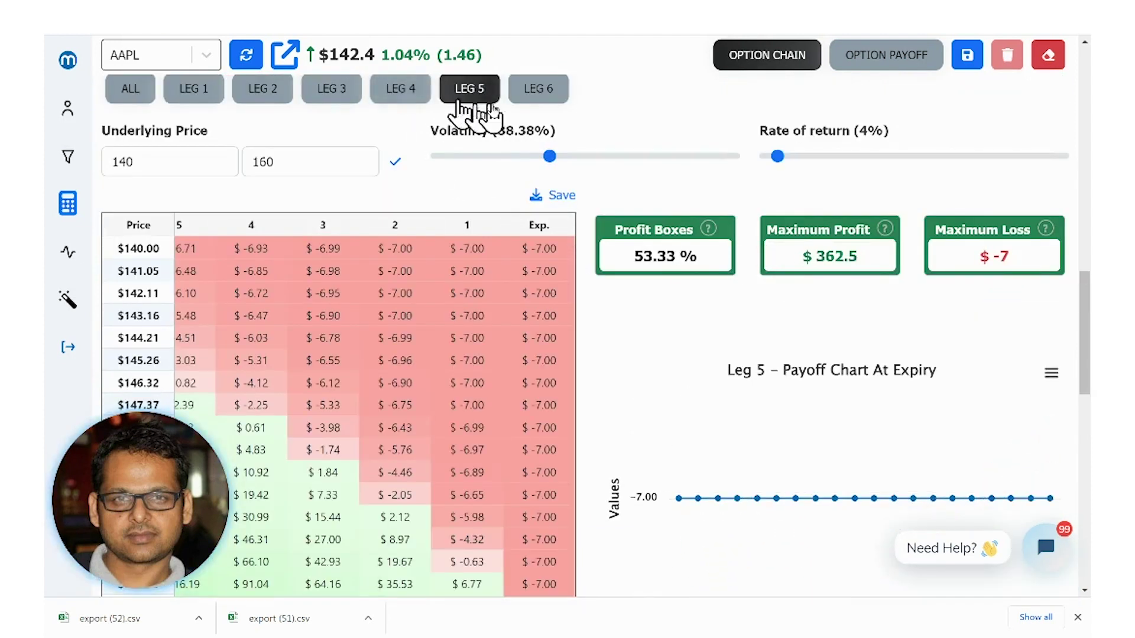
scroll(592, 113, "up", 3)
left_click(131, 260)
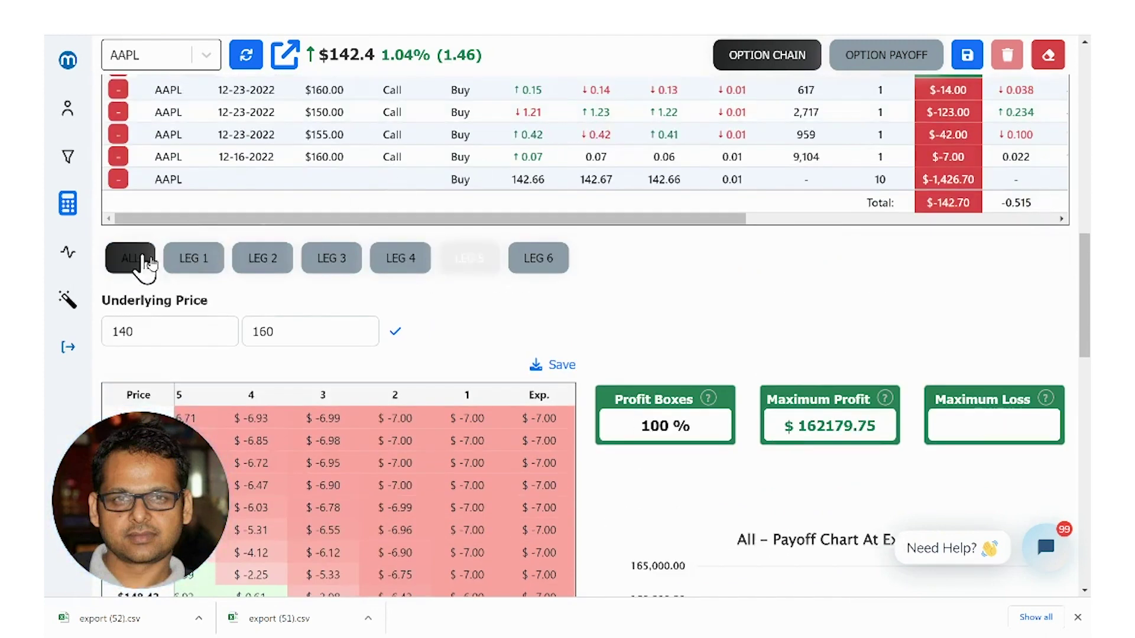
scroll(609, 269, "down", 6)
scroll(611, 271, "up", 3)
scroll(608, 271, "up", 3)
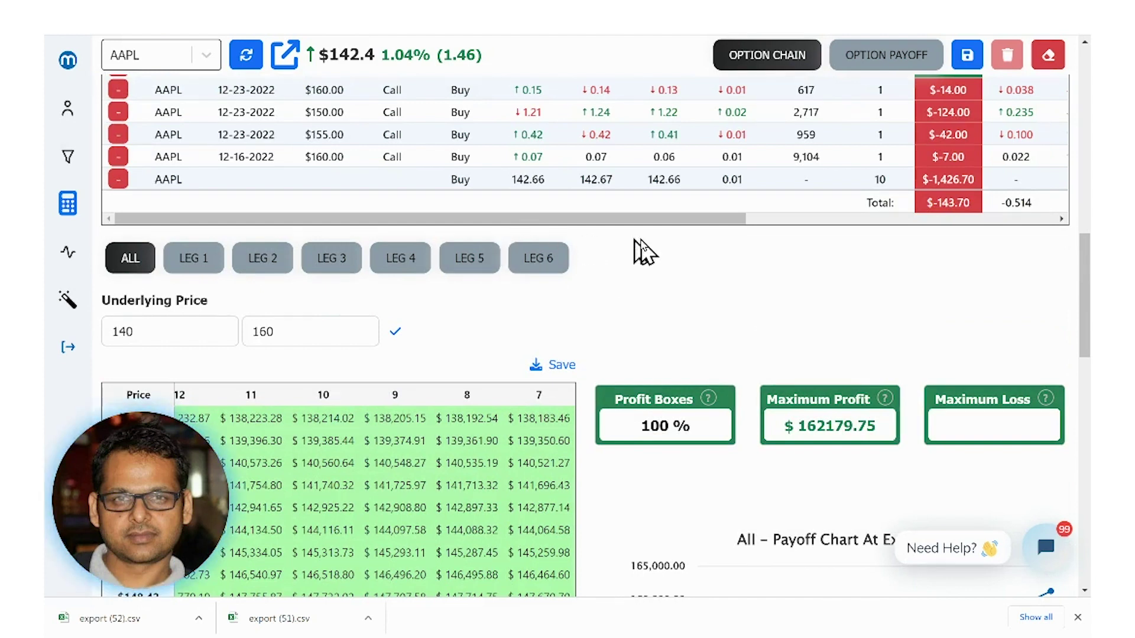
Remove the AAPL stock leg from the position and set the combined underlying price range to 120 through 160
left_click(120, 181)
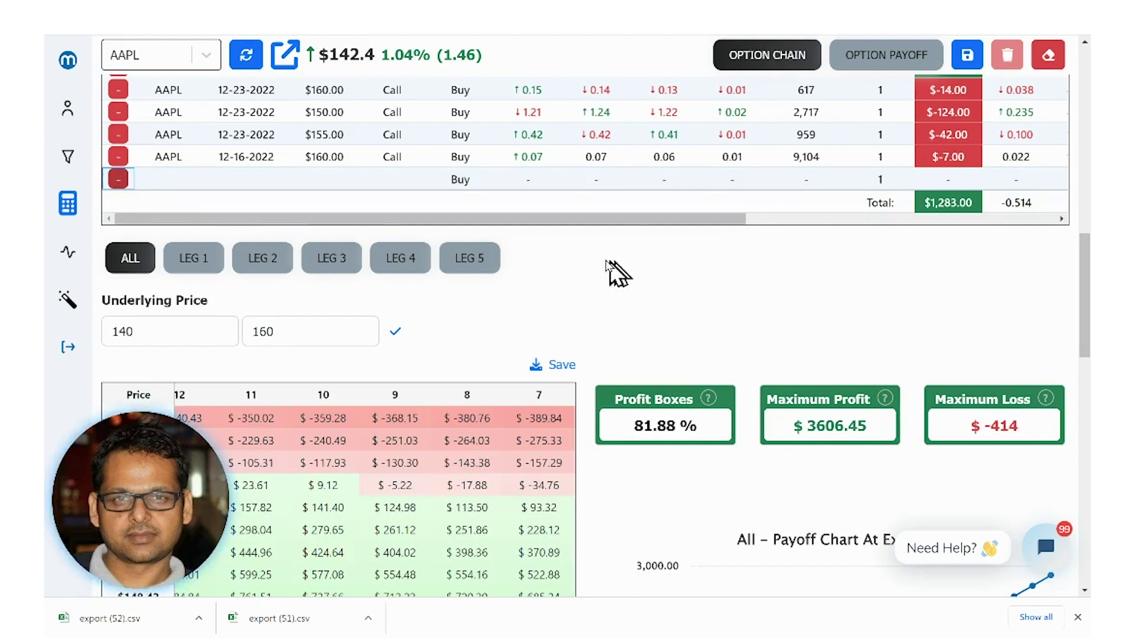
scroll(627, 260, "down", 3)
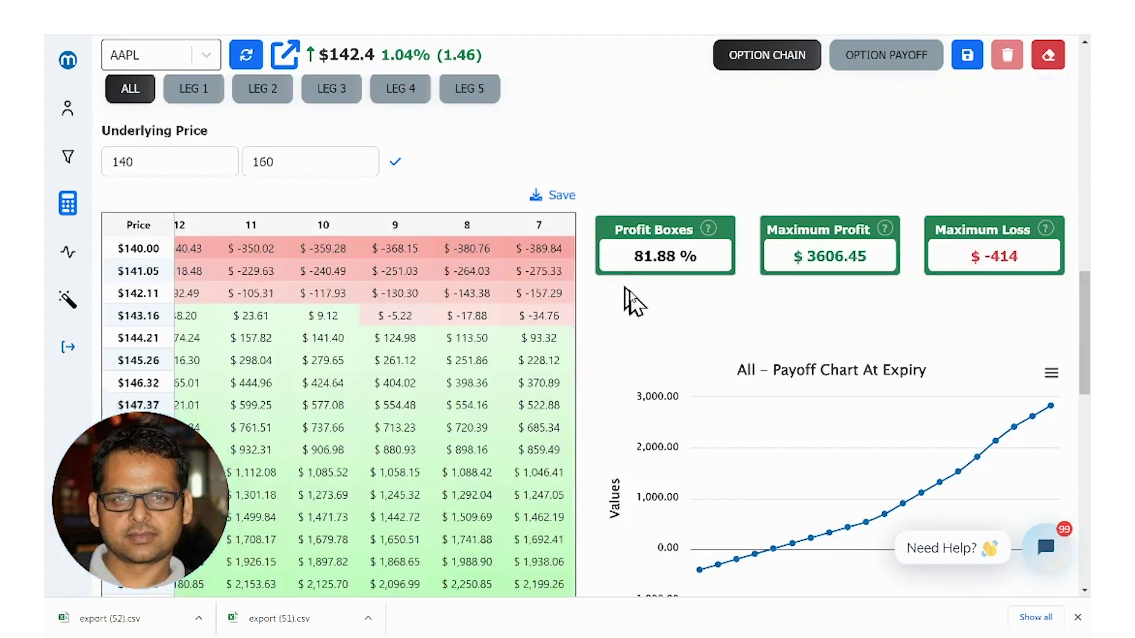
double_click(156, 170)
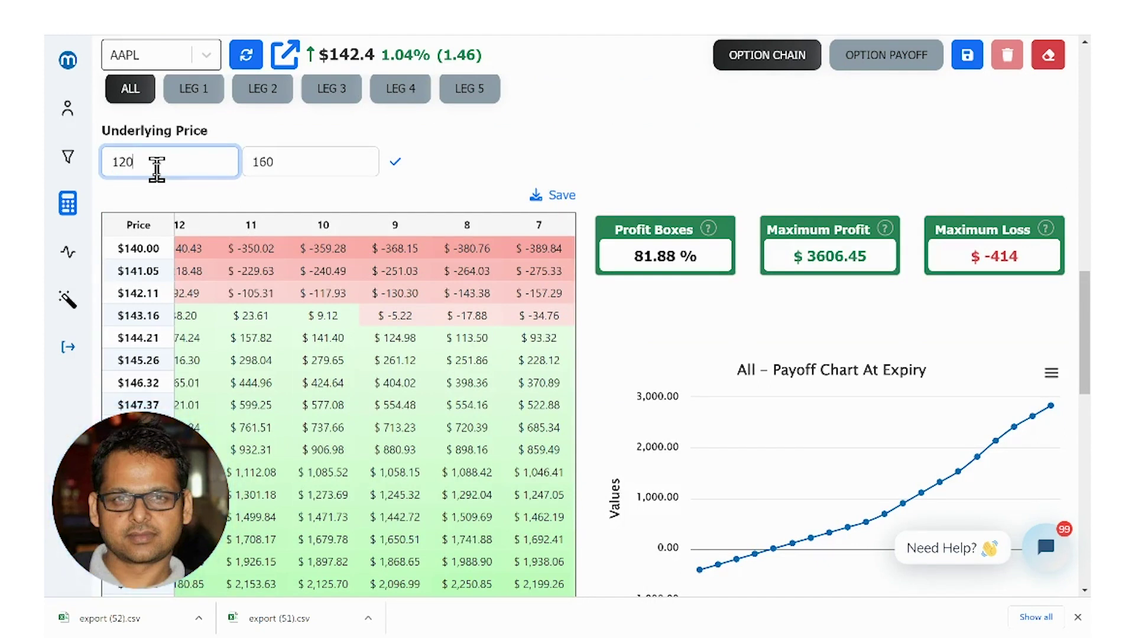
left_click(395, 162)
scroll(537, 148, "down", 3)
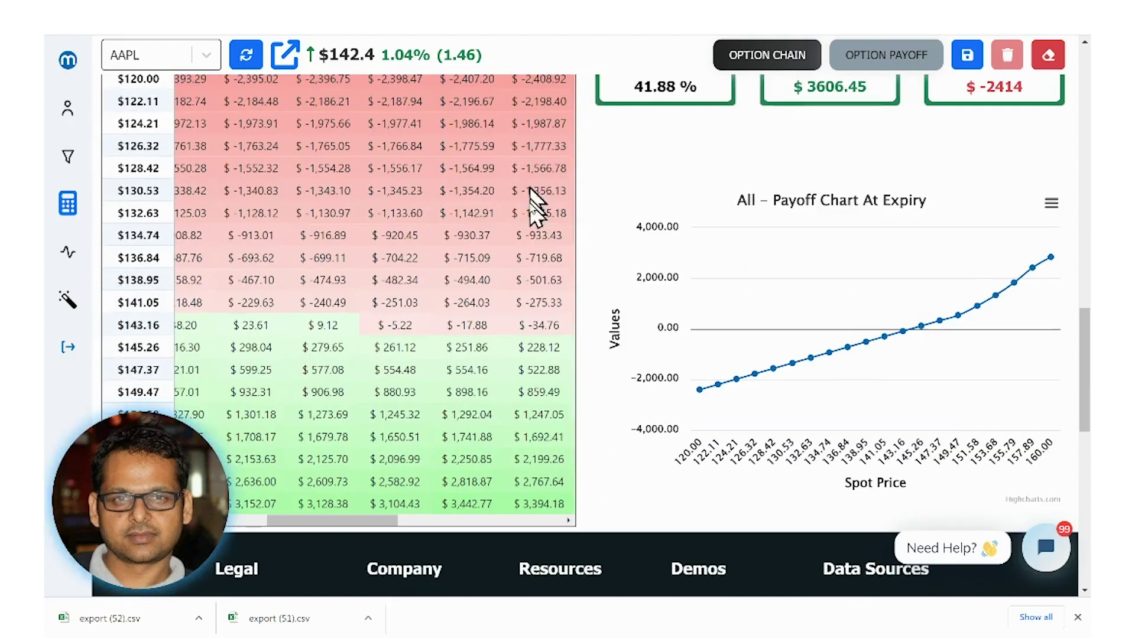
scroll(608, 257, "up", 3)
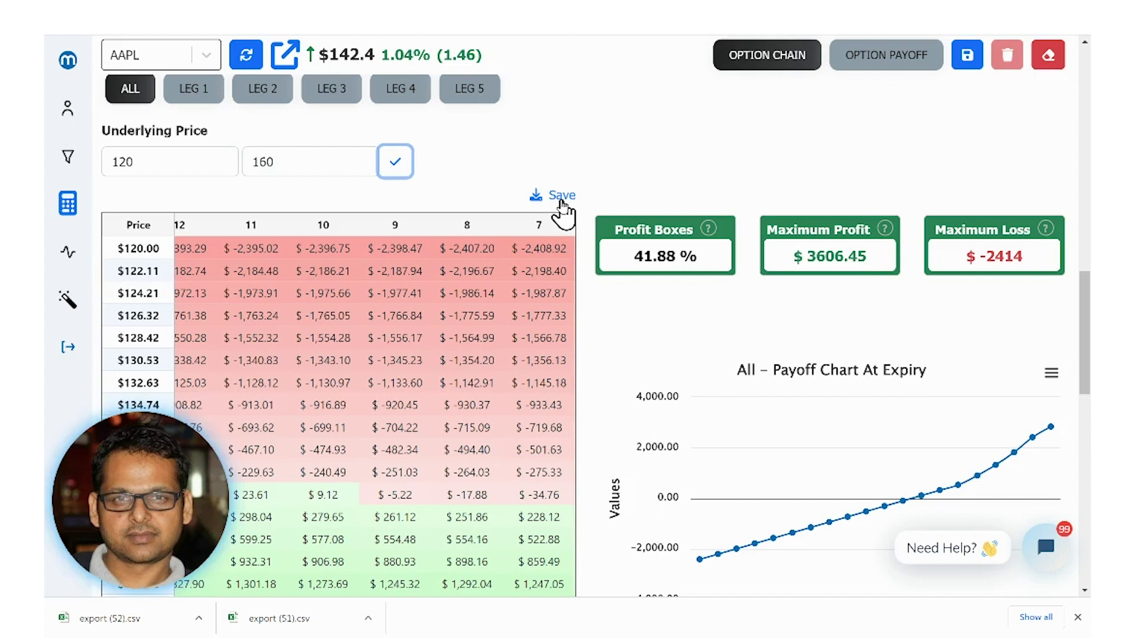
Export the combined payoff table, inspect the exported CSV maximized in Excel, and return to the options calculator
scroll(585, 189, "up", 3)
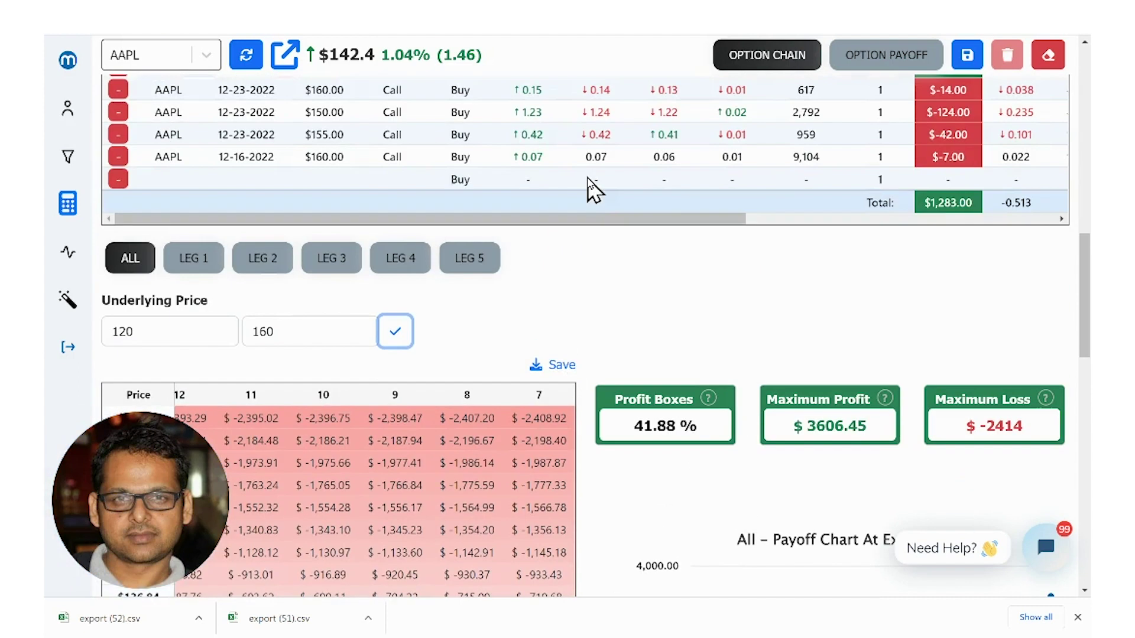
left_click(556, 367)
left_click(127, 631)
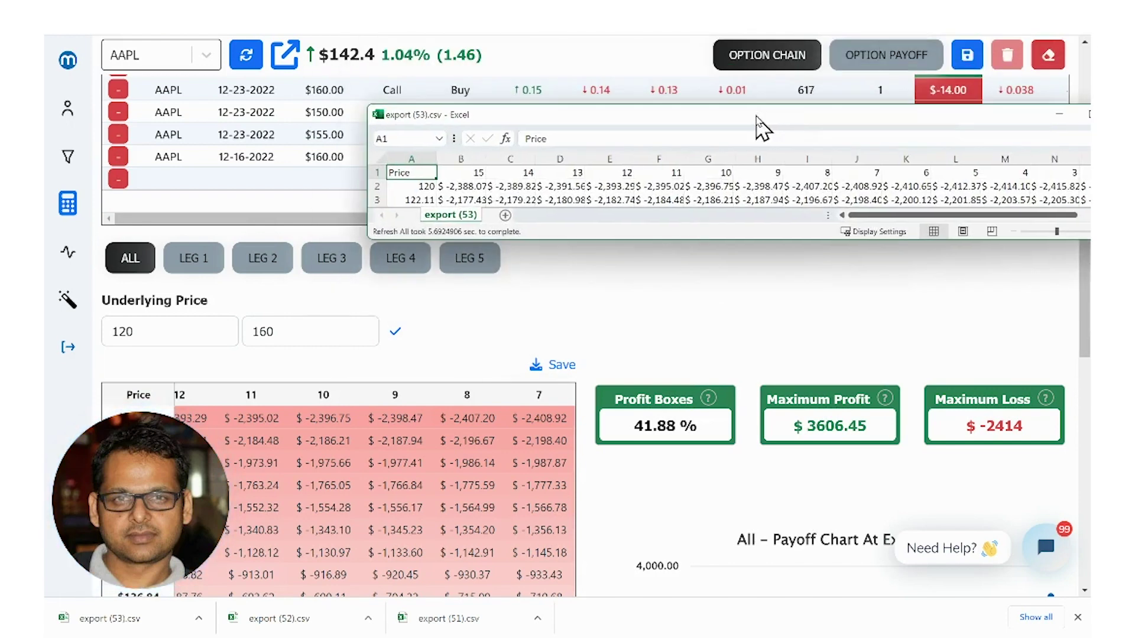
double_click(759, 124)
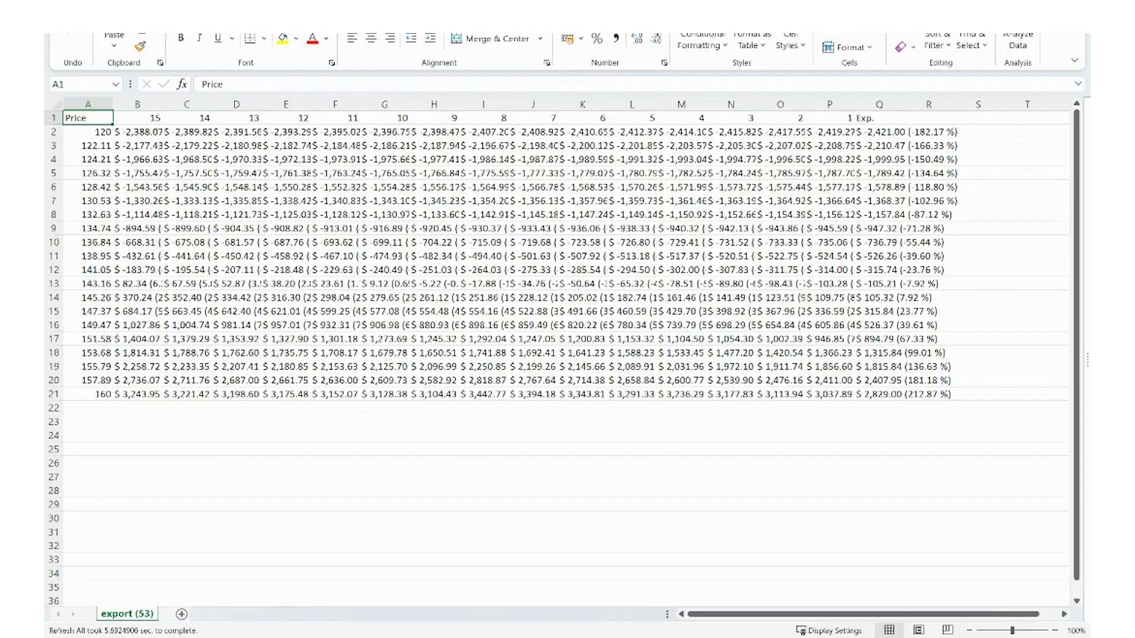
key("alt+Tab")
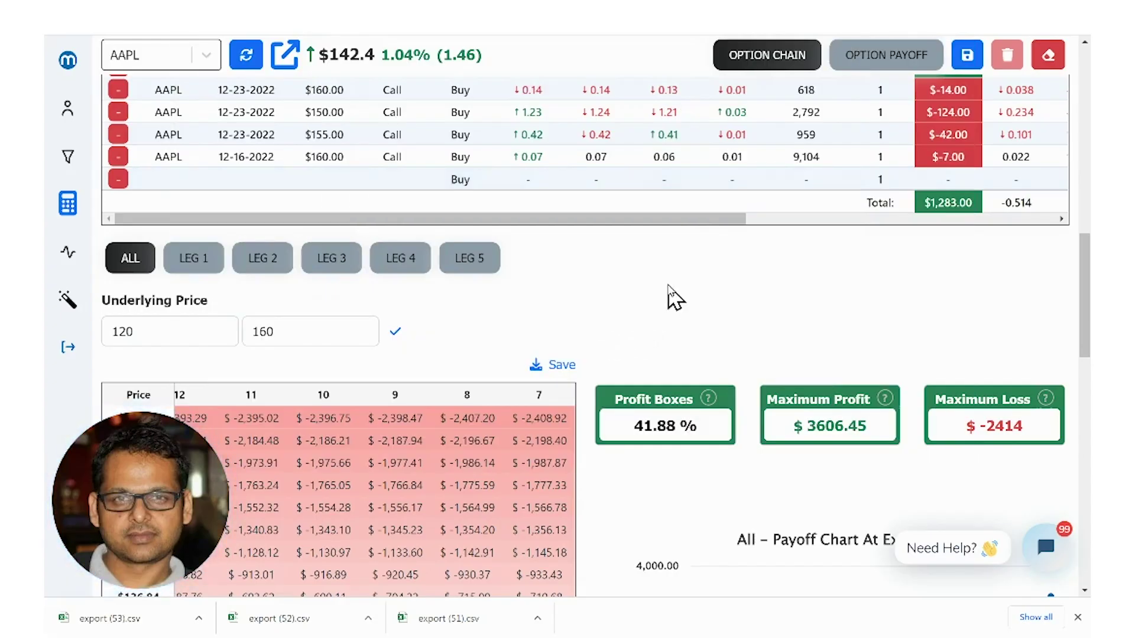
Start saving the option strategy and title it "My options strategy"
scroll(670, 311, "down", 3)
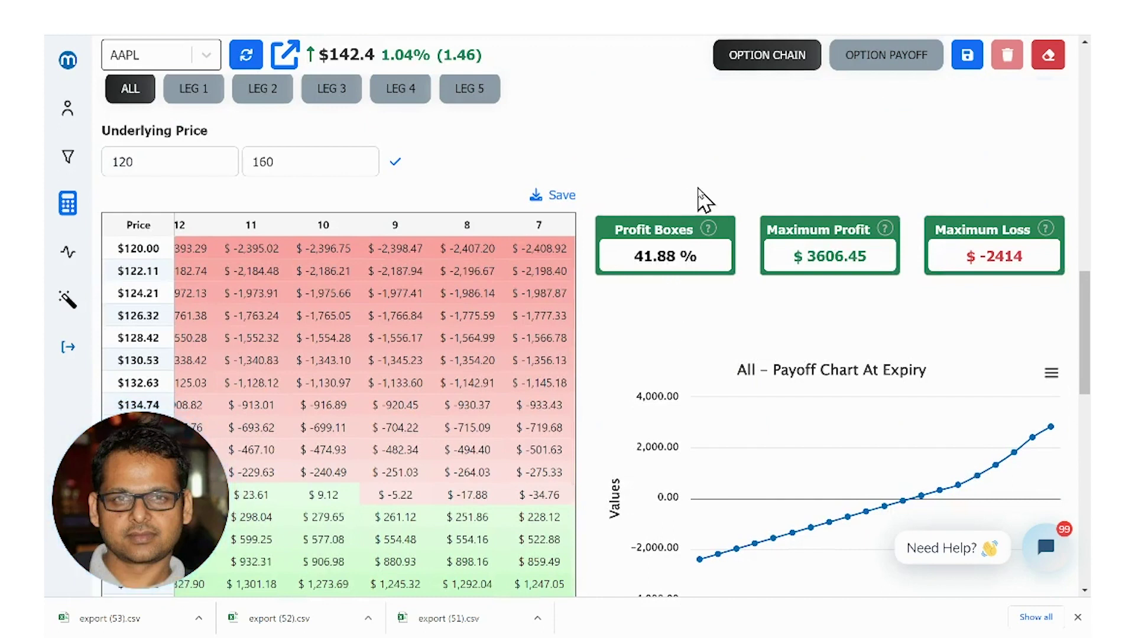
scroll(701, 198, "up", 9)
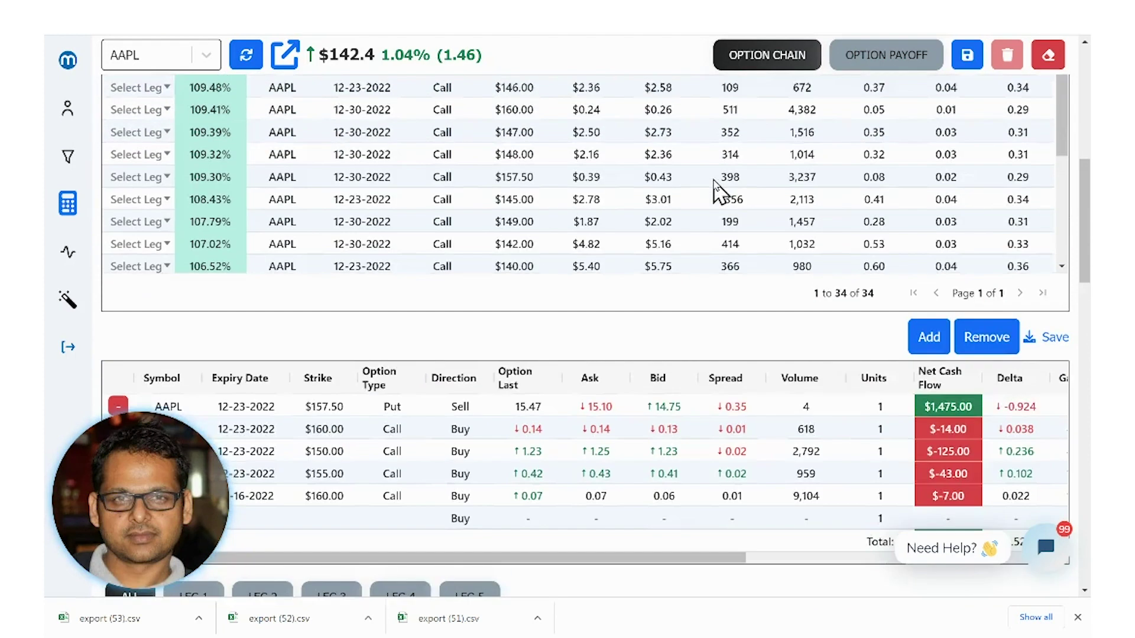
scroll(715, 192, "up", 6)
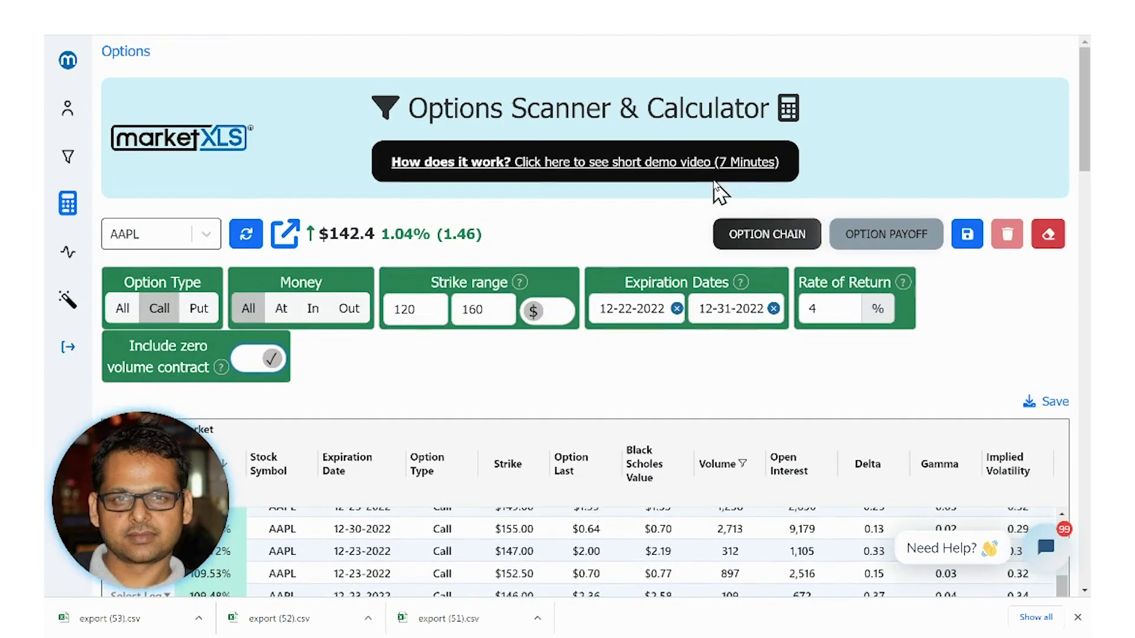
left_click(967, 235)
left_click(597, 194)
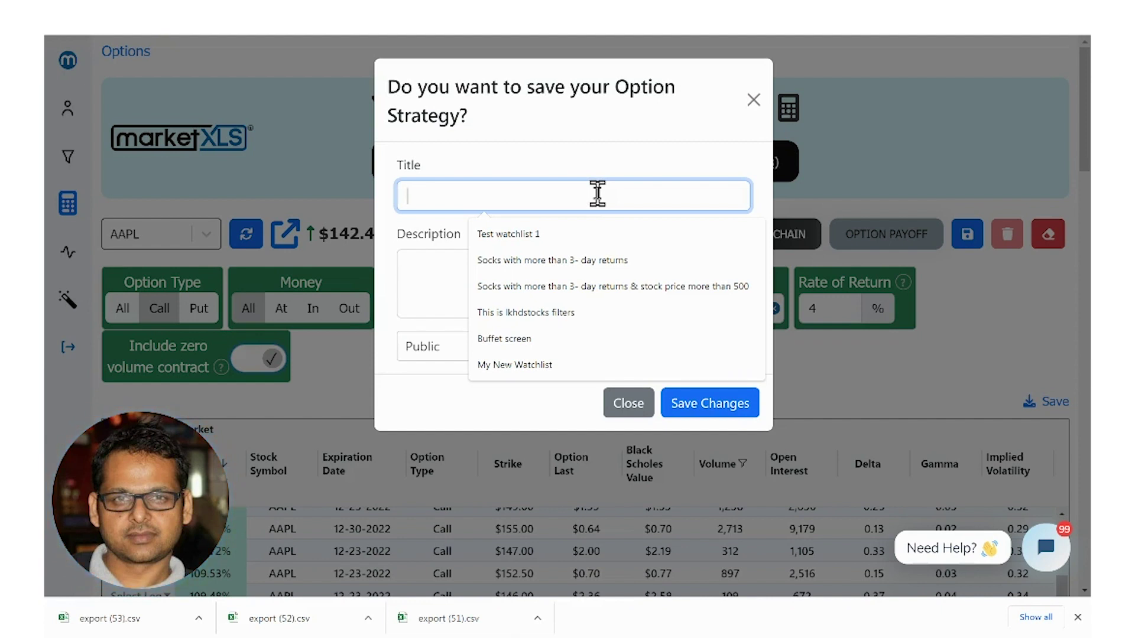
type("mY ")
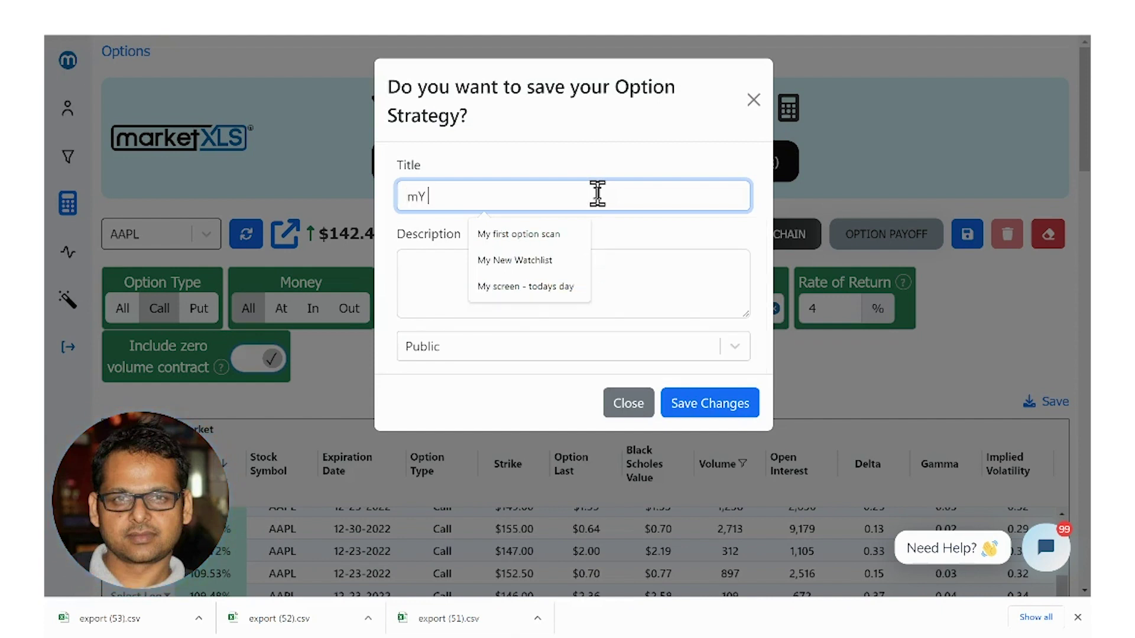
type("OP")
key("BackSpace")
key("BackSpace")
key("BackSpace")
key("BackSpace")
key("BackSpace")
type("My otions strategy")
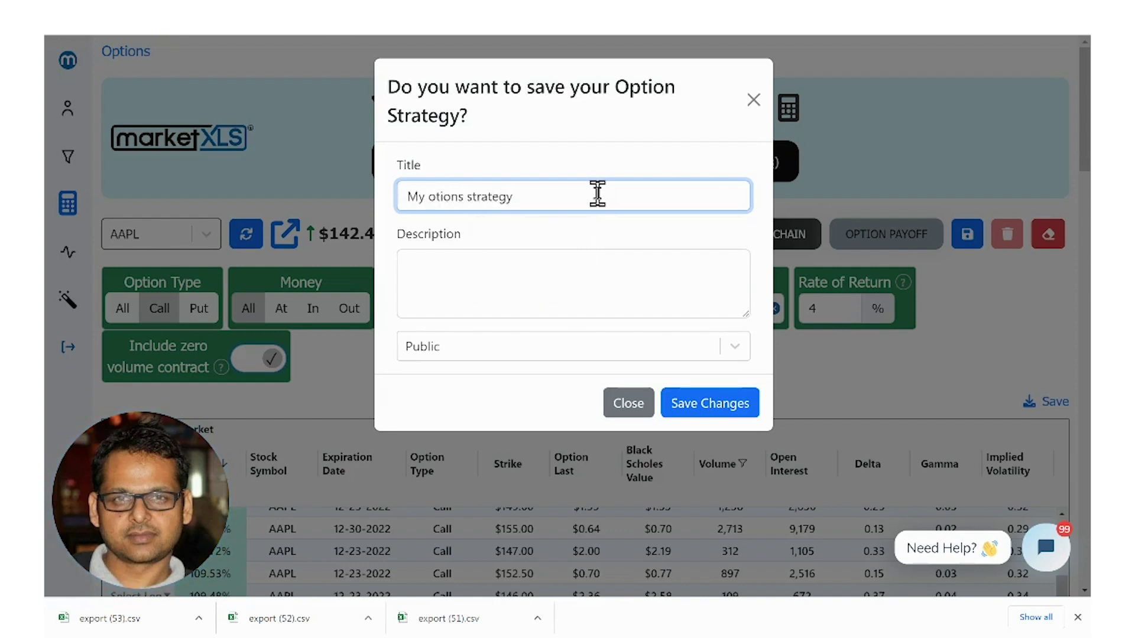
key("ctrl+shift+Left")
key("ctrl+shift+Left")
key("ctrl+shift+Left")
key("ctrl+Right")
key("ctrl+Right")
Copy the strategy title into the description, so it reads "My options strategy"
key("ctrl+a")
key("ctrl+c")
key("Tab")
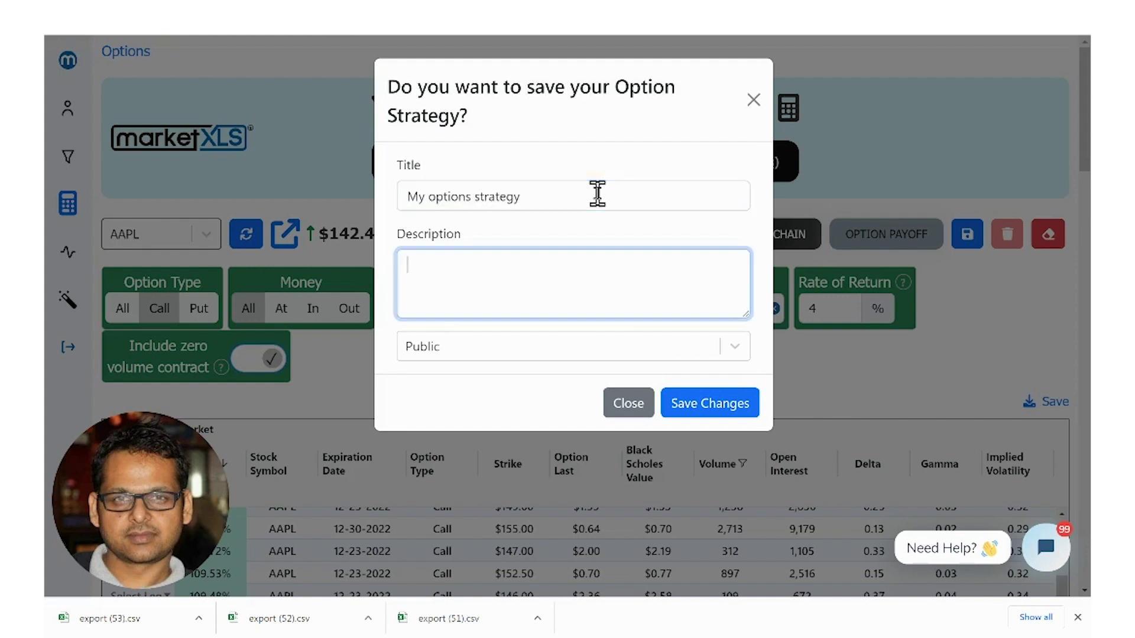
key("ctrl+v")
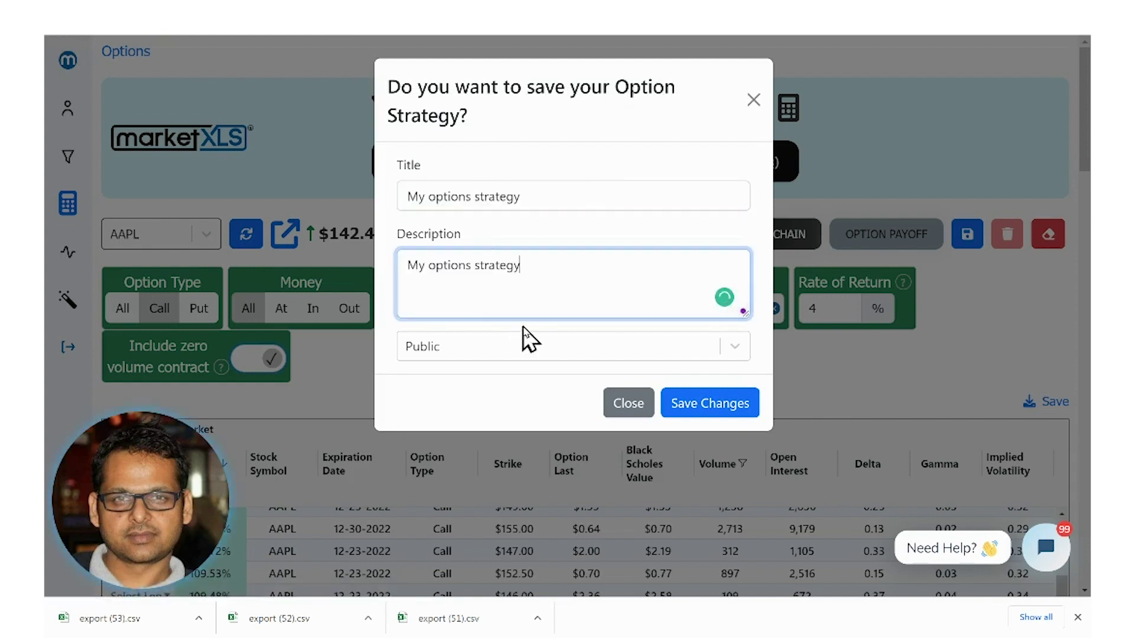
Switch the strategy's visibility to Private and back to Public
left_click(530, 361)
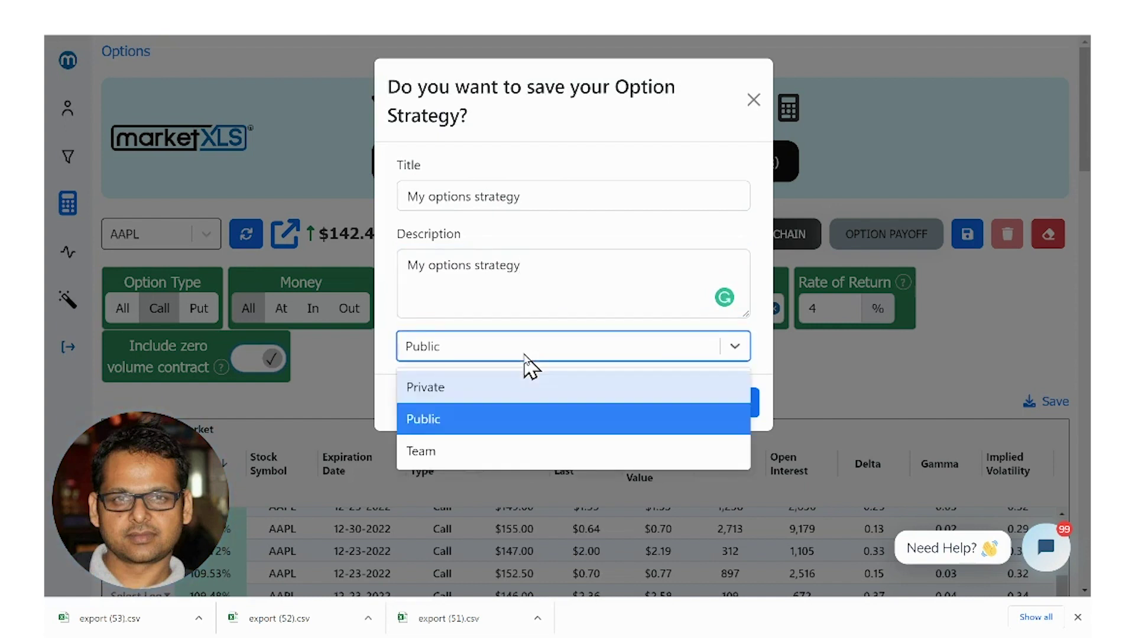
left_click(483, 385)
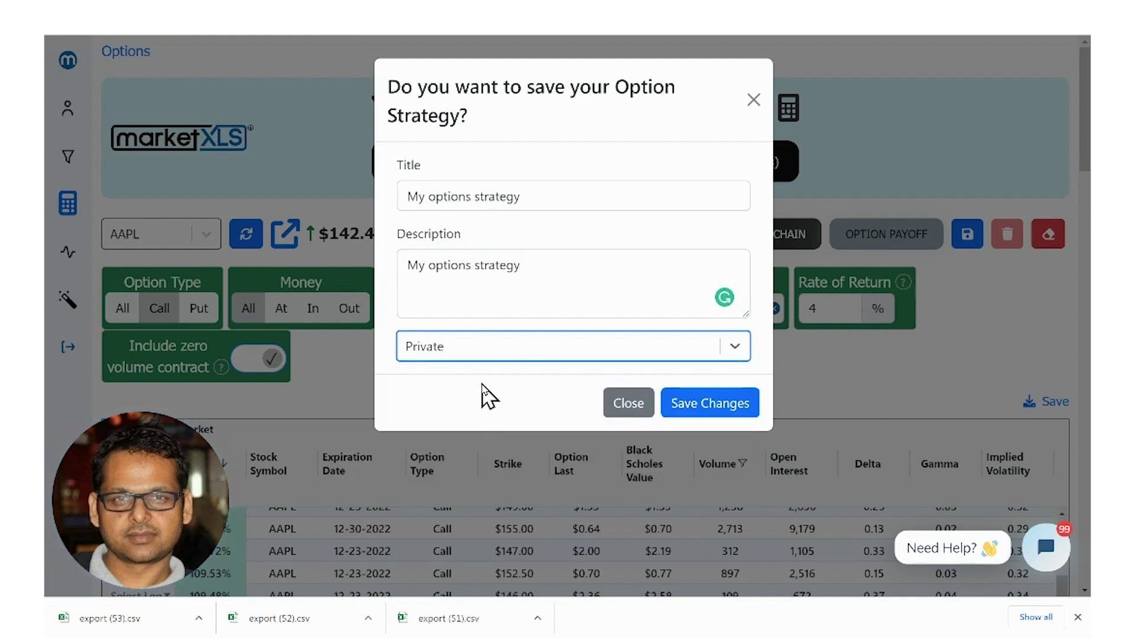
left_click(486, 355)
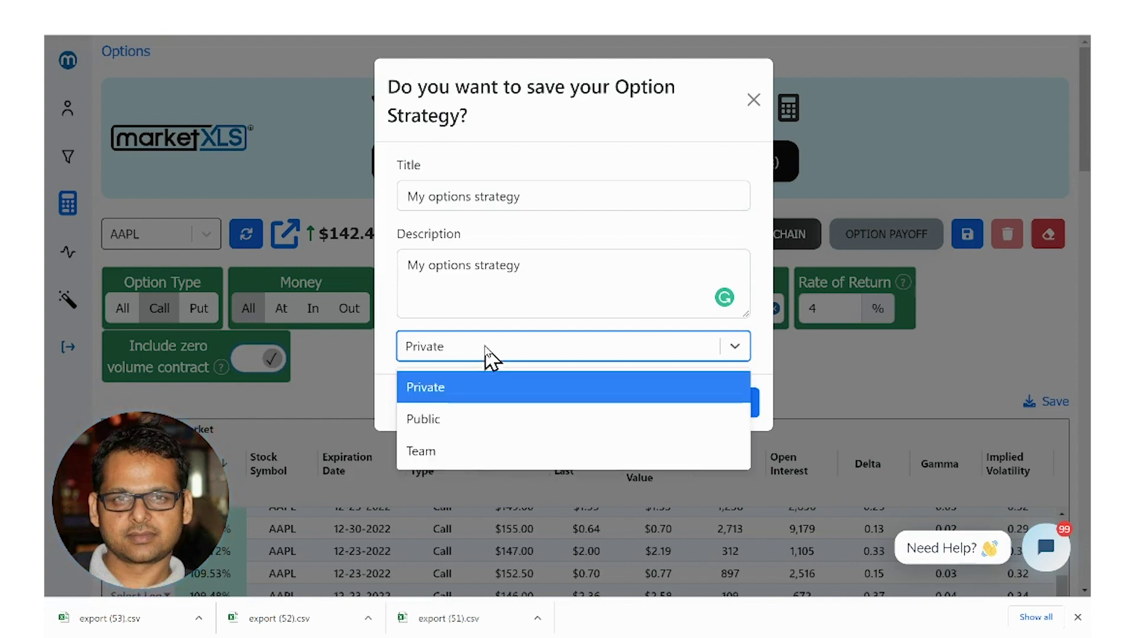
left_click(464, 421)
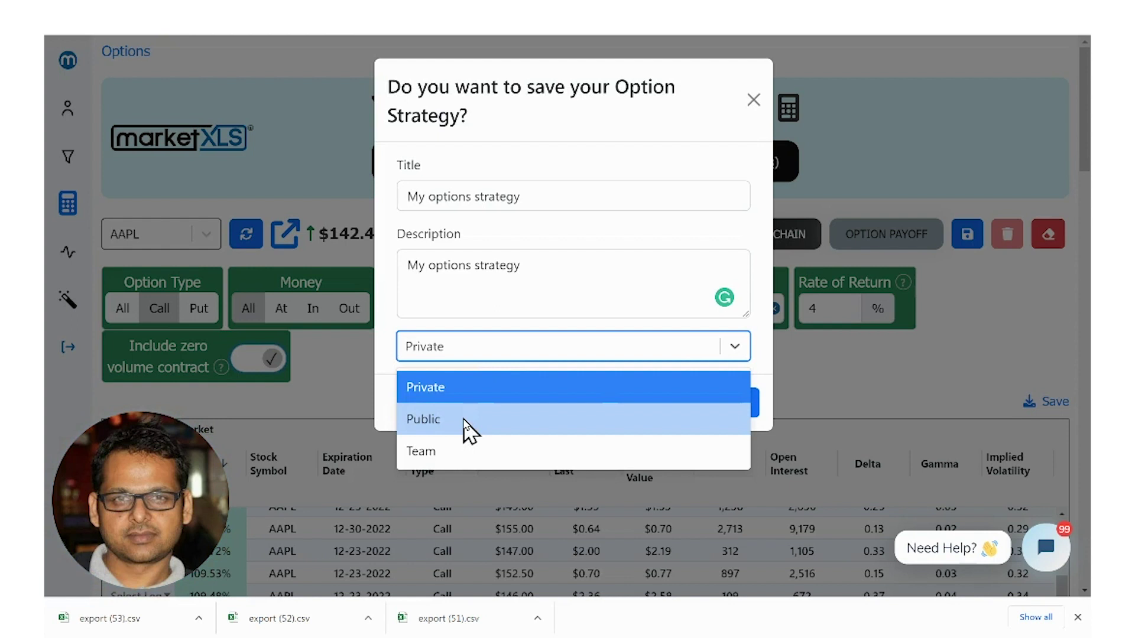
left_click(467, 421)
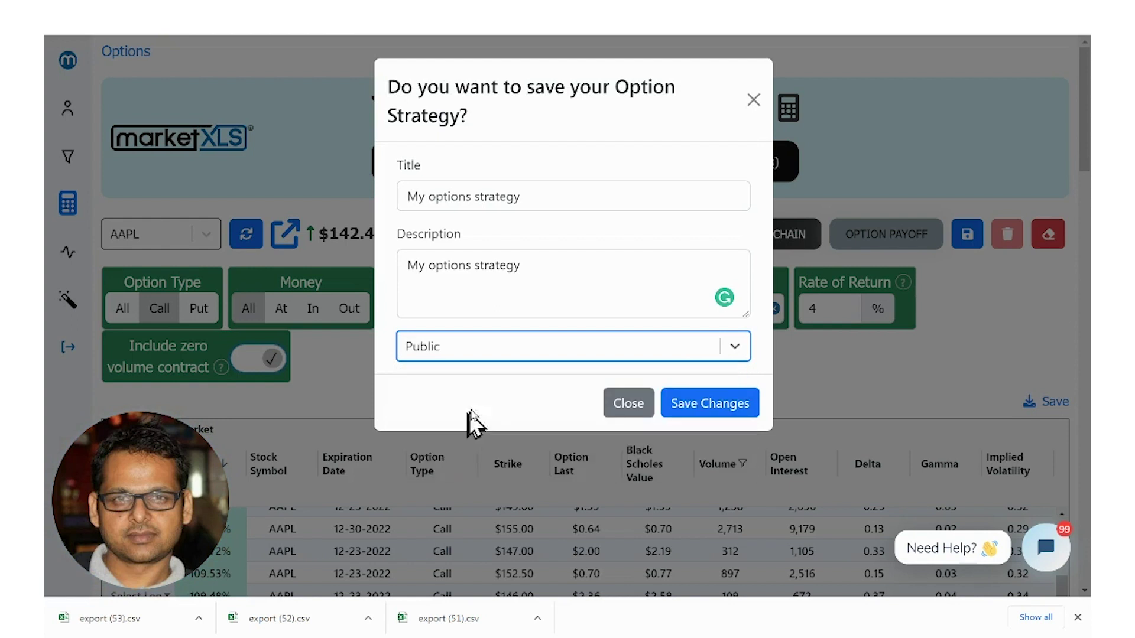
Switch the strategy's visibility to Team, settle on Private, and save the option strategy
left_click(500, 365)
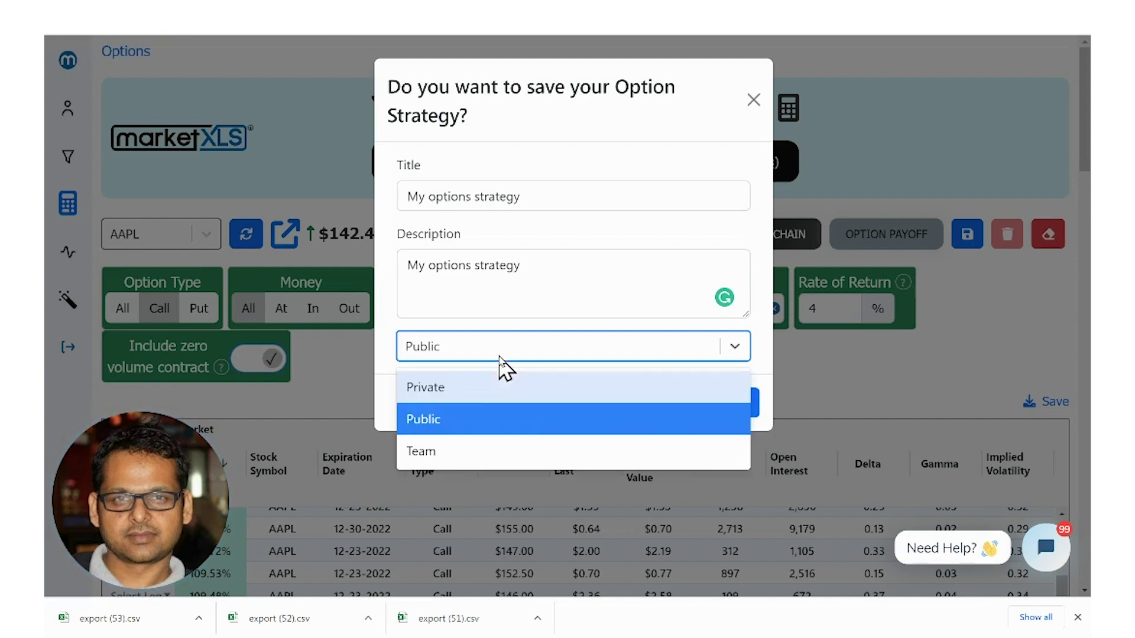
left_click(473, 451)
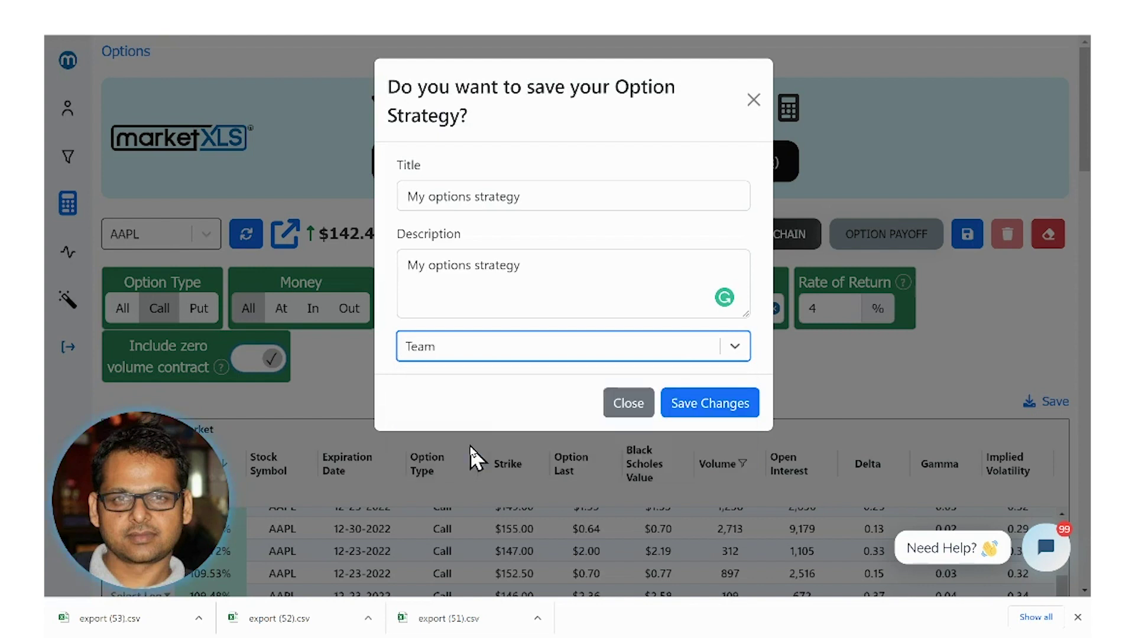
left_click(490, 363)
left_click(456, 395)
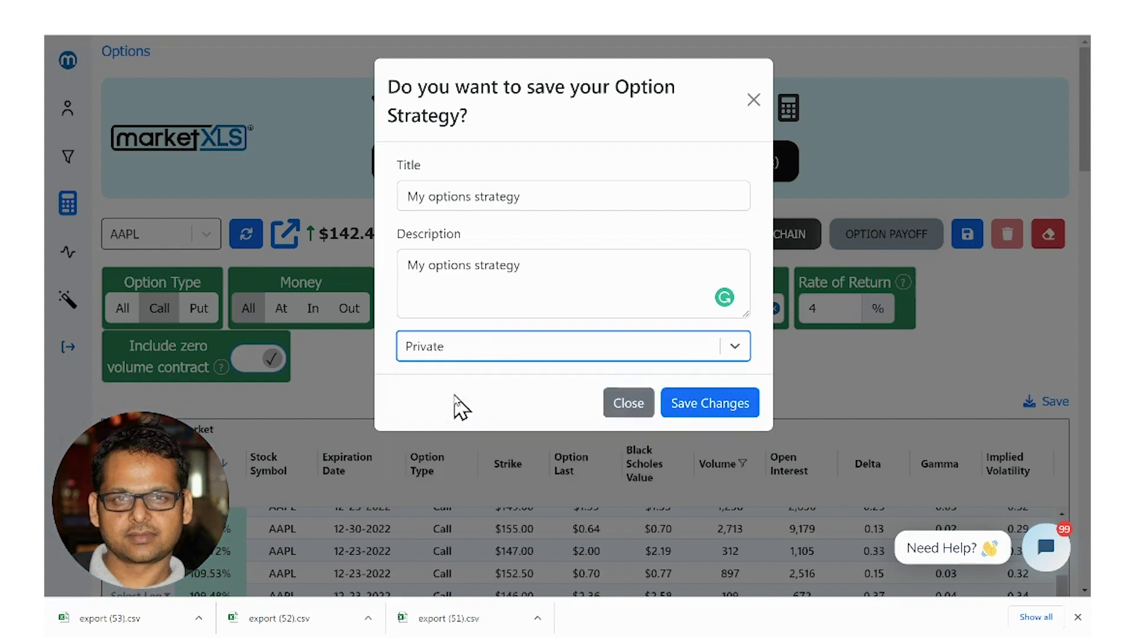
left_click(691, 416)
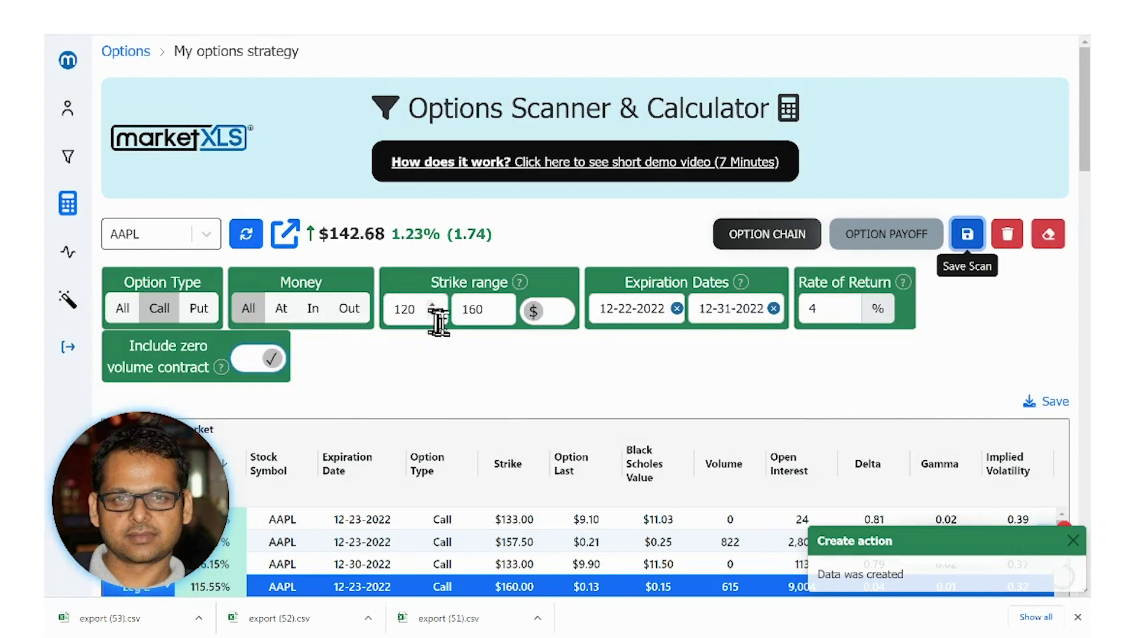
Review the saved strategy's legs and clear the calculator to start a blank option scan
scroll(440, 331, "down", 5)
scroll(597, 328, "down", 10)
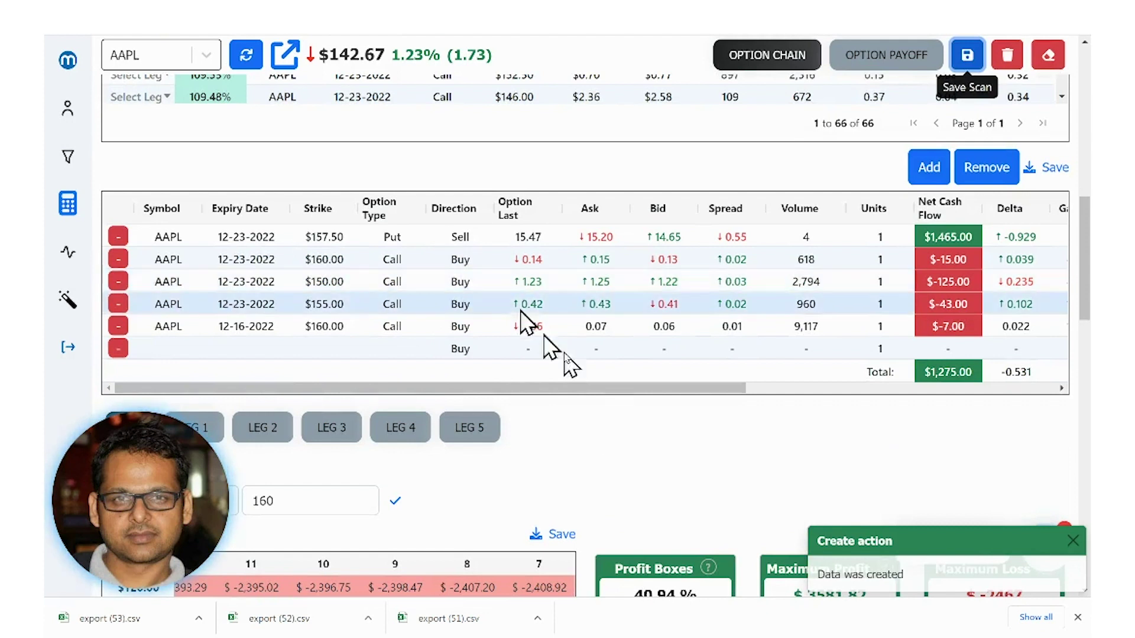
scroll(674, 427, "down", 1)
scroll(692, 436, "up", 15)
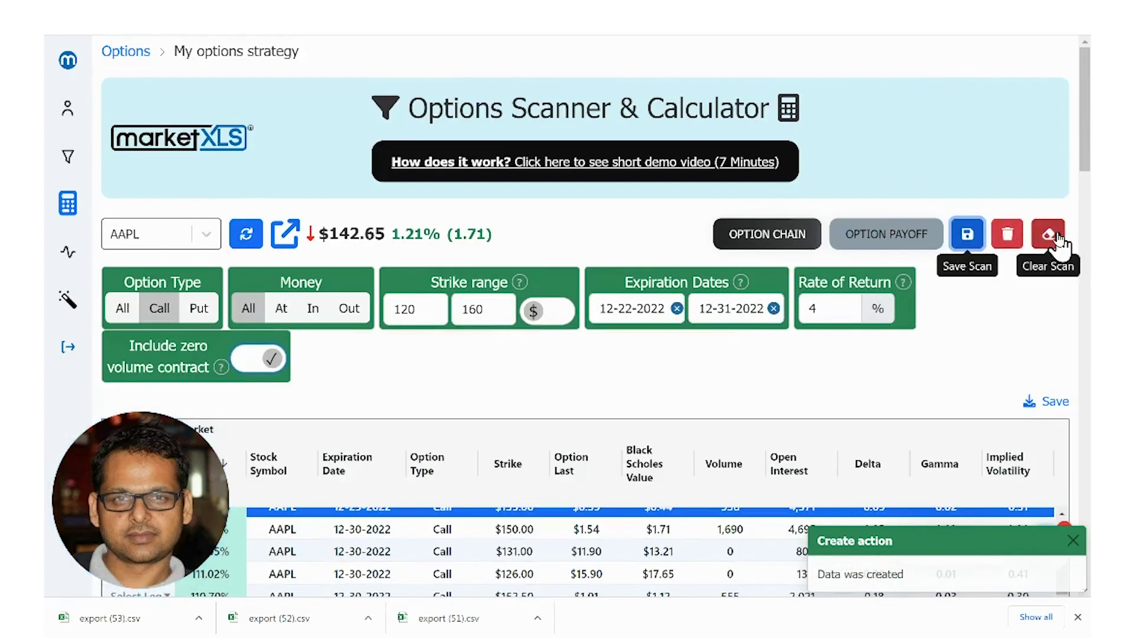
left_click(1052, 236)
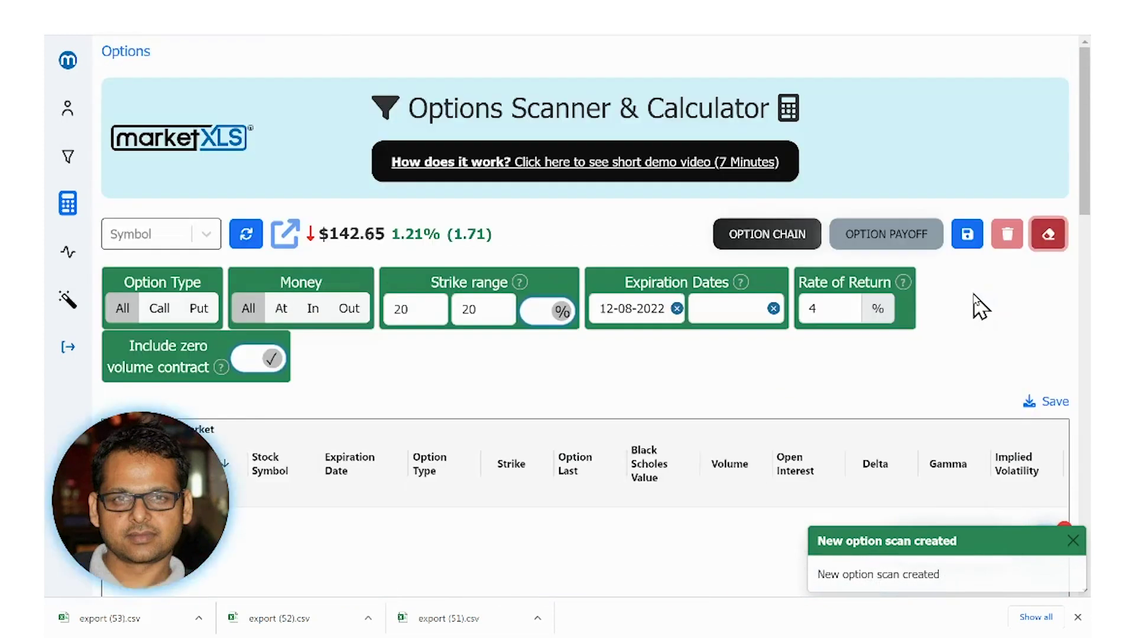
scroll(975, 308, "down", 3)
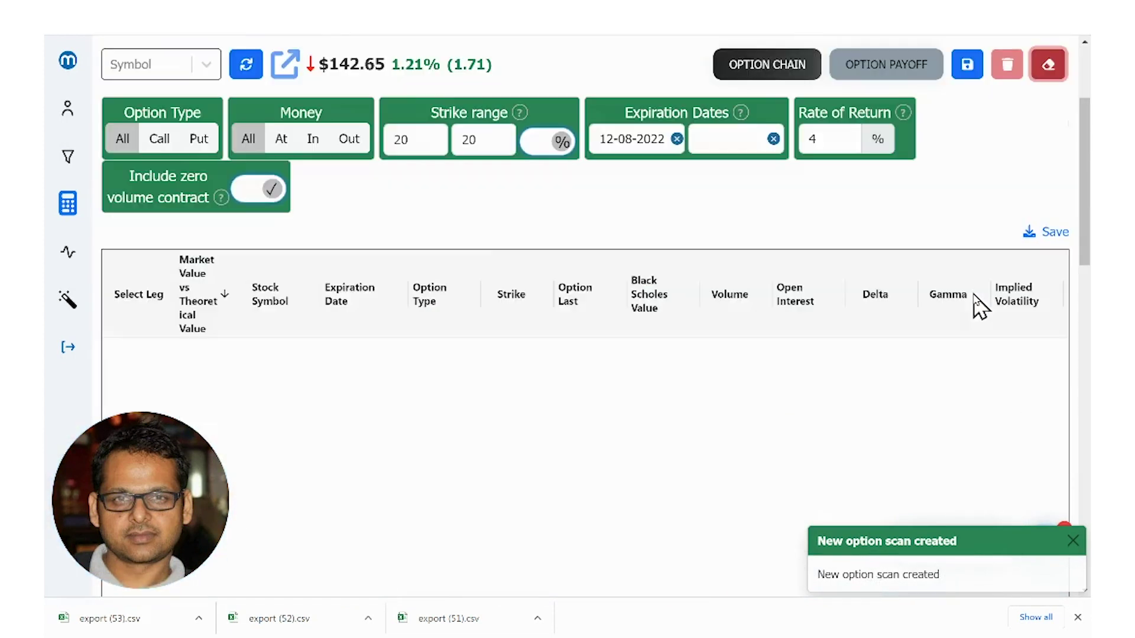
Go to the saved options in the account dashboard and reopen "My options strategy"
left_click(67, 201)
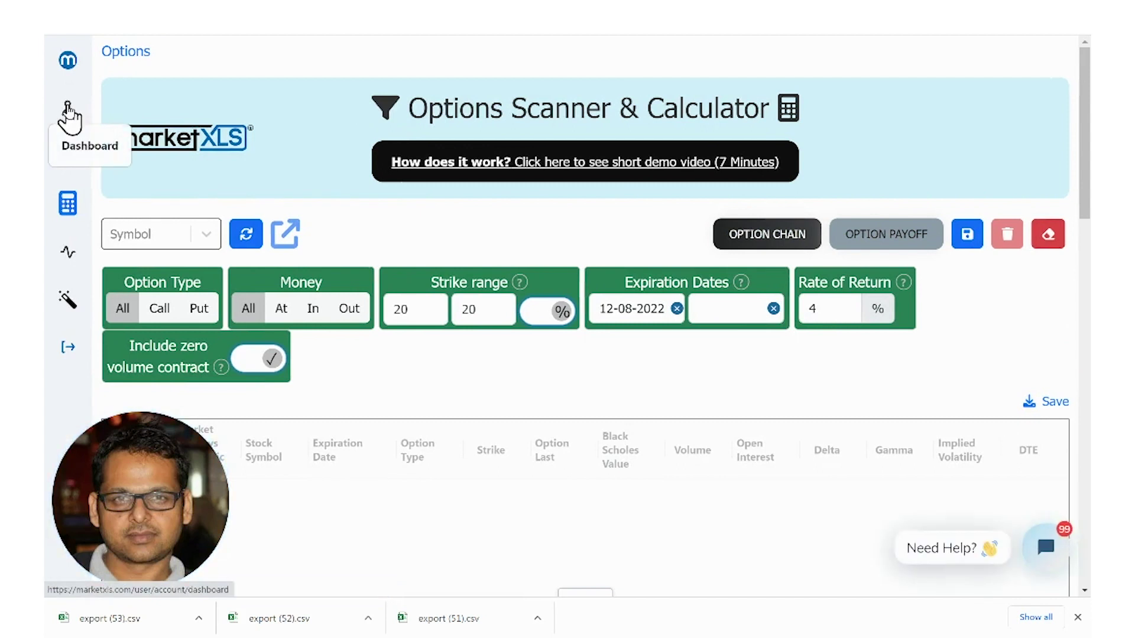
left_click(68, 113)
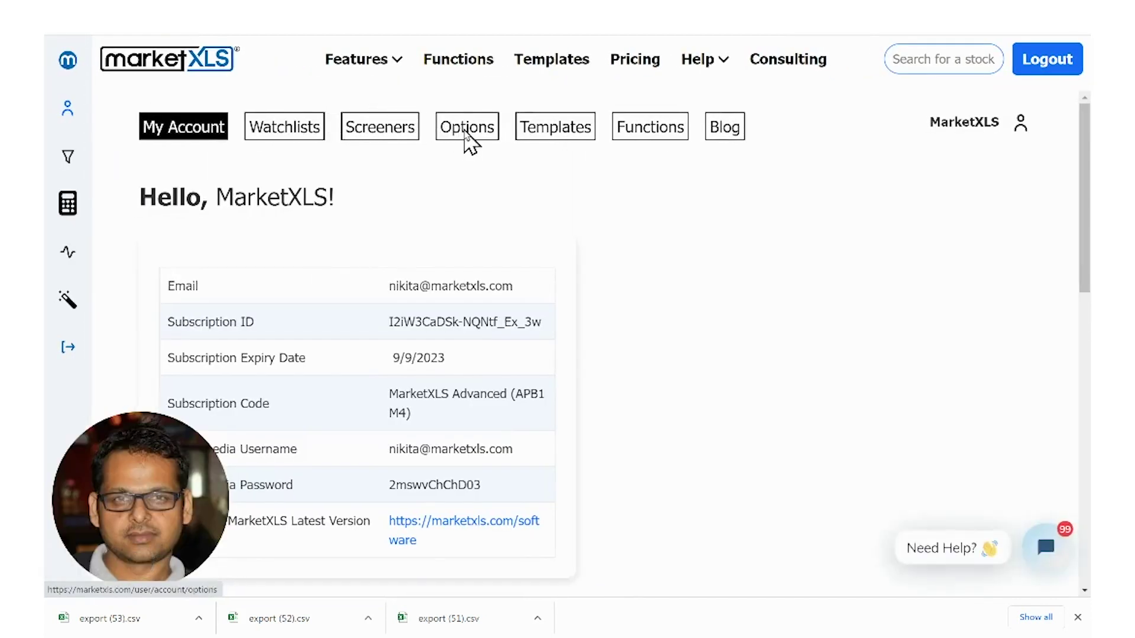
left_click(461, 131)
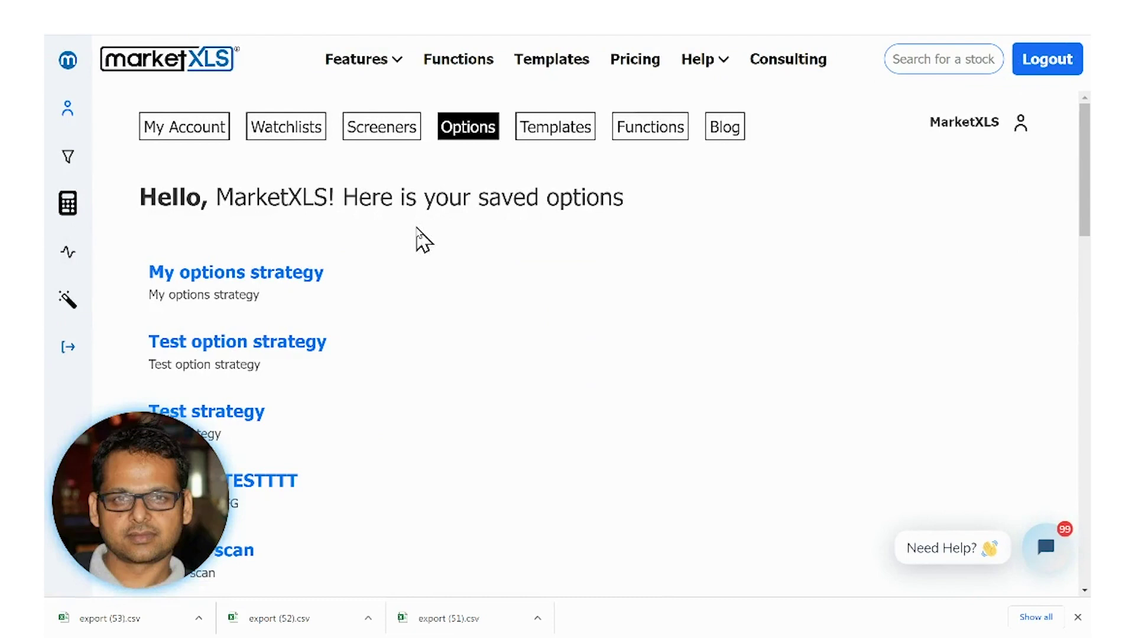
left_click(247, 283)
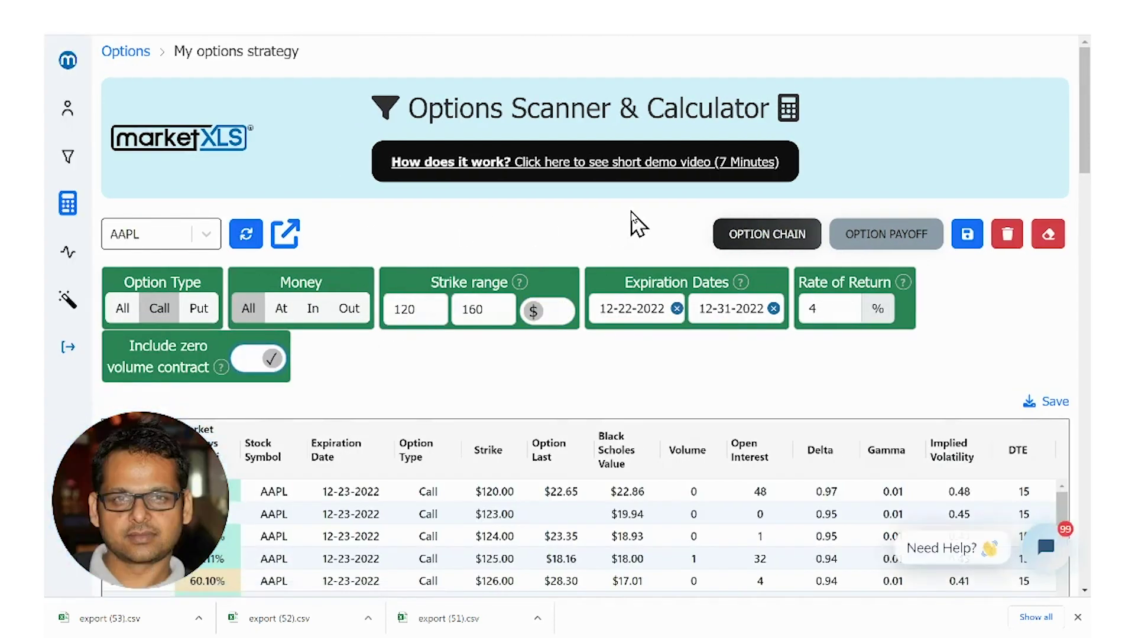
Examine the reopened strategy's AAPL option chain and its table of position legs
scroll(879, 228, "down", 3)
scroll(1026, 228, "down", 12)
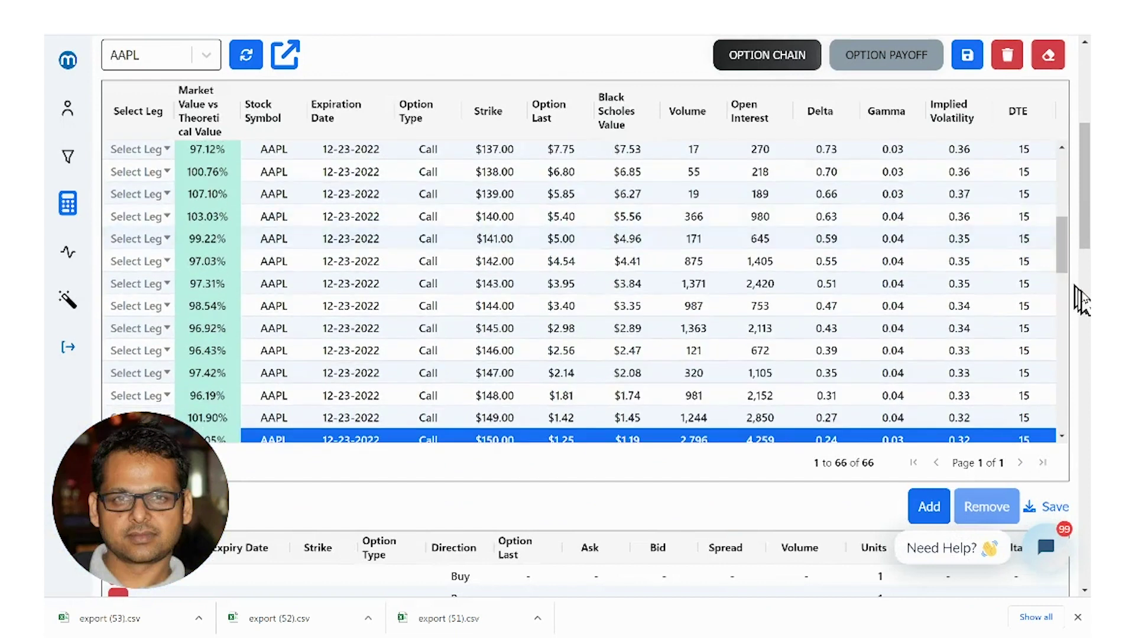
scroll(1085, 304, "down", 3)
scroll(1064, 314, "up", 3)
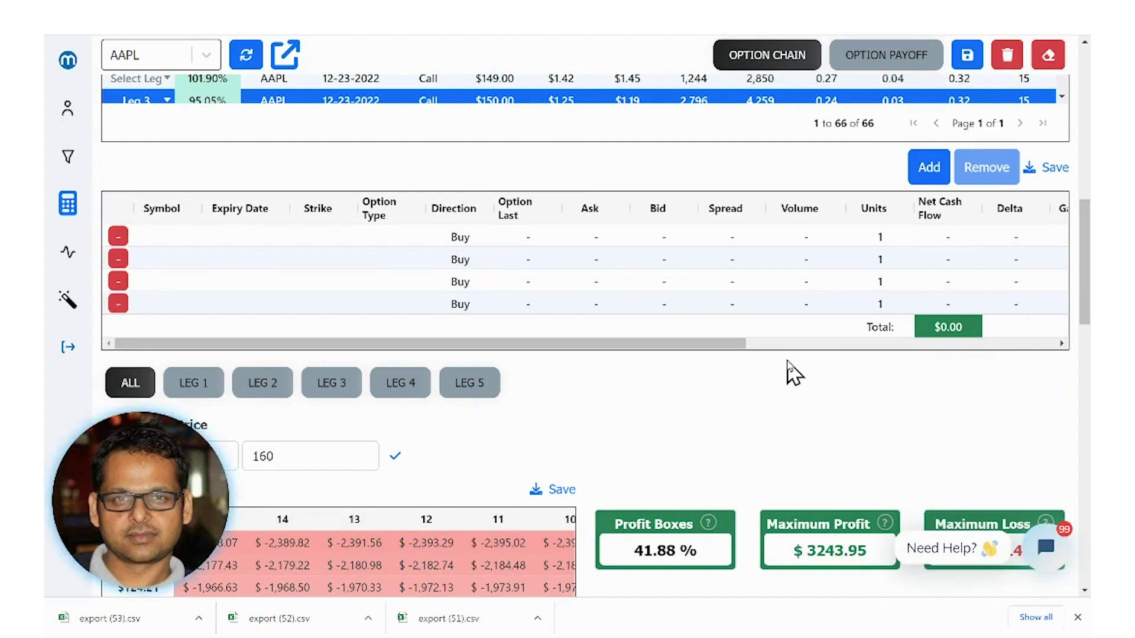
scroll(792, 373, "up", 6)
scroll(836, 299, "up", 2)
scroll(877, 304, "down", 5)
scroll(1008, 319, "down", 4)
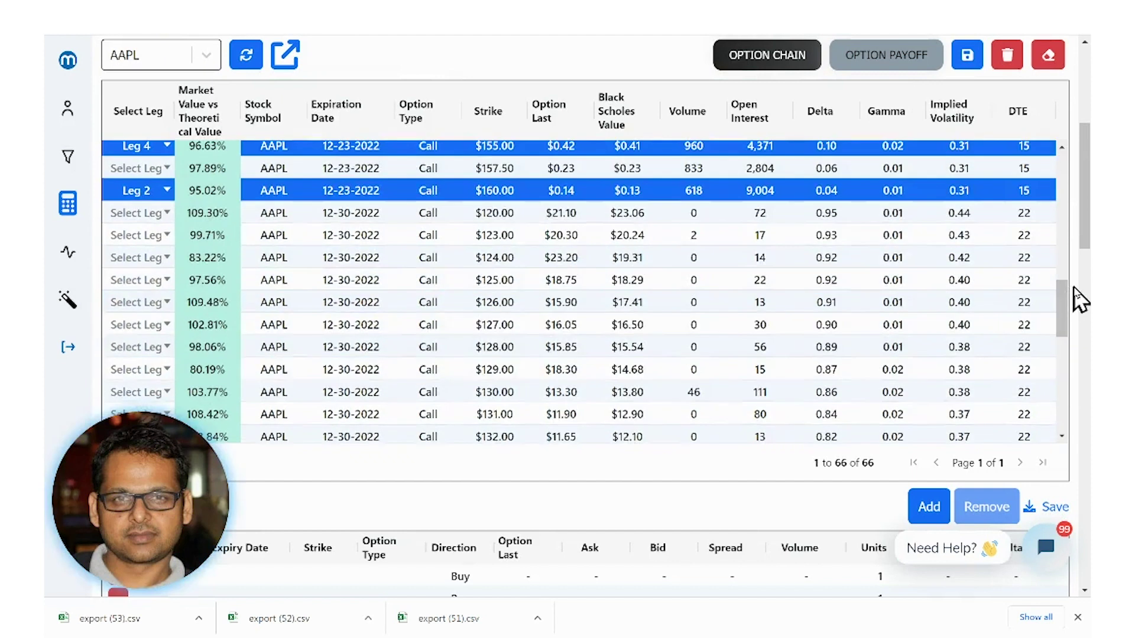
scroll(1058, 300, "down", 6)
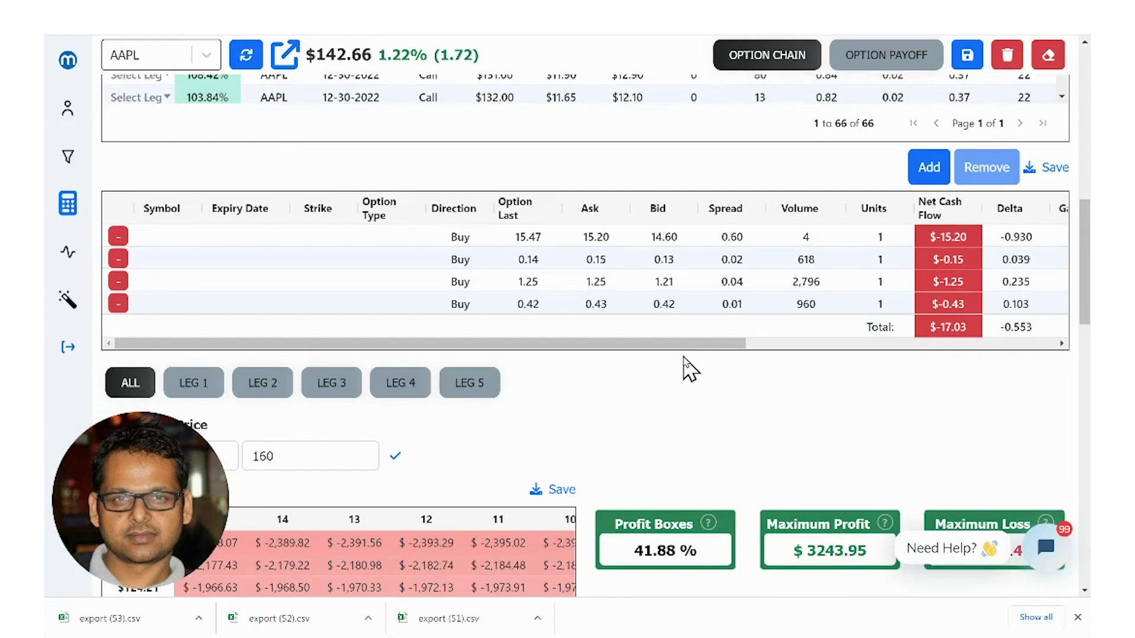
Examine the reopened strategy's combined payoff table, profit and loss summary, and payoff chart
left_click_drag(709, 348, 613, 363)
scroll(662, 383, "down", 8)
scroll(662, 383, "up", 8)
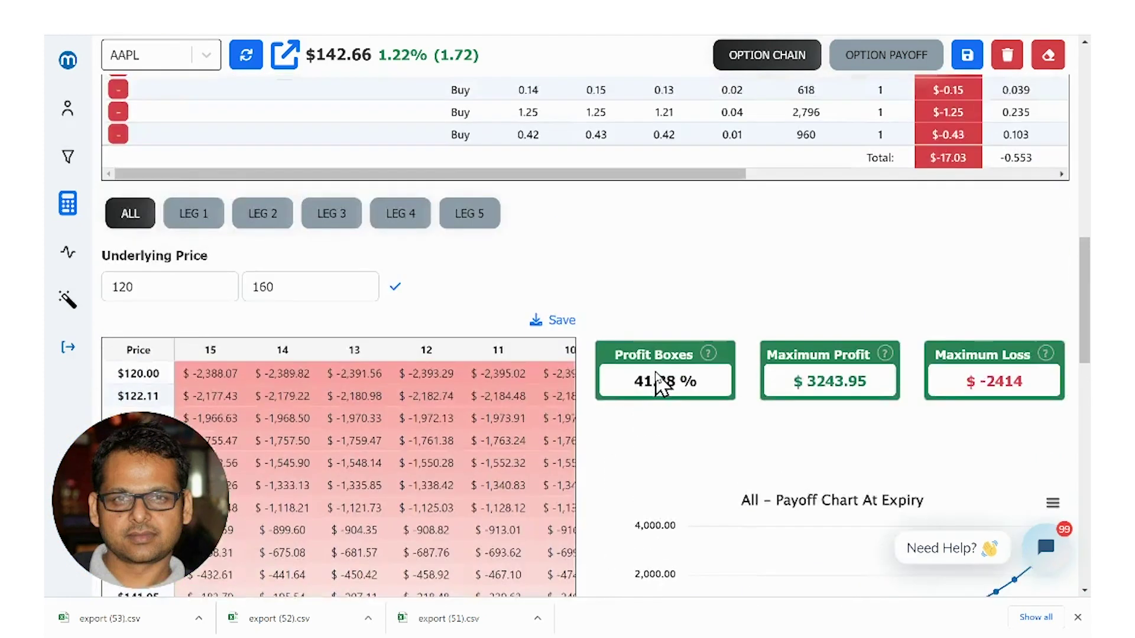
scroll(872, 213, "up", 10)
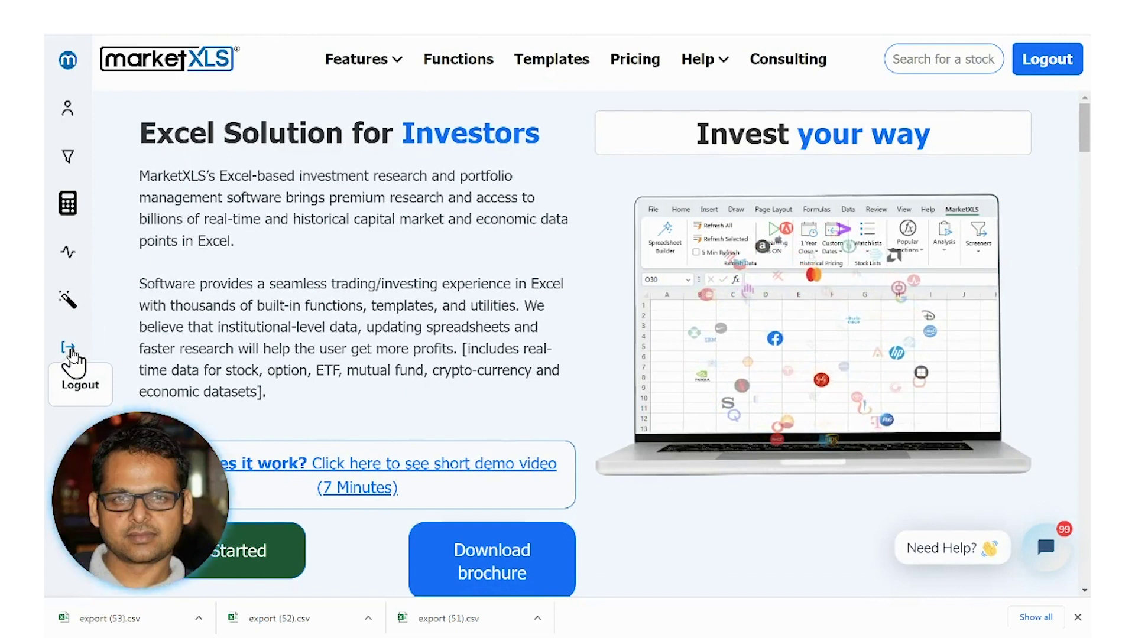
Log out of the MarketXLS account and reopen the Options Scanner & Calculator page while signed out
left_click(68, 349)
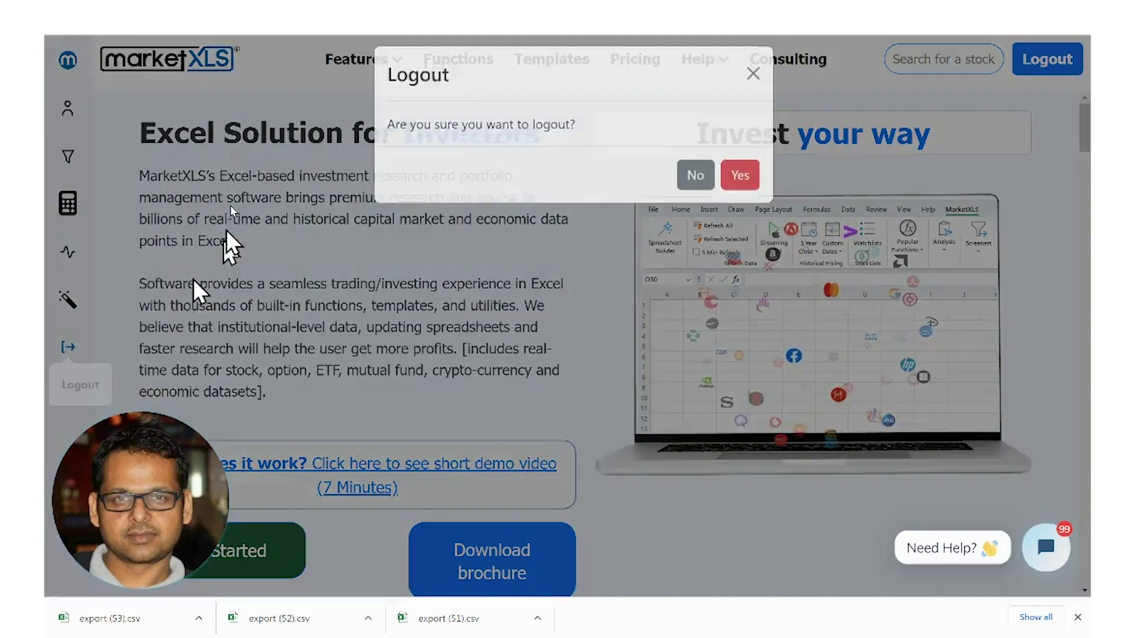
left_click(734, 183)
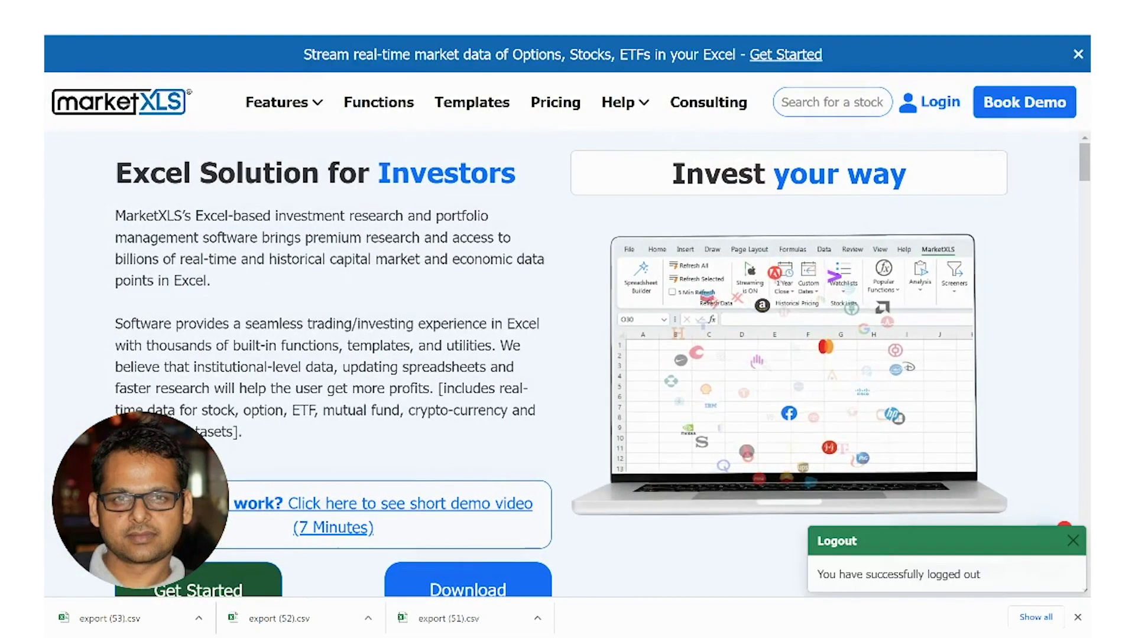
type("o")
key("Down")
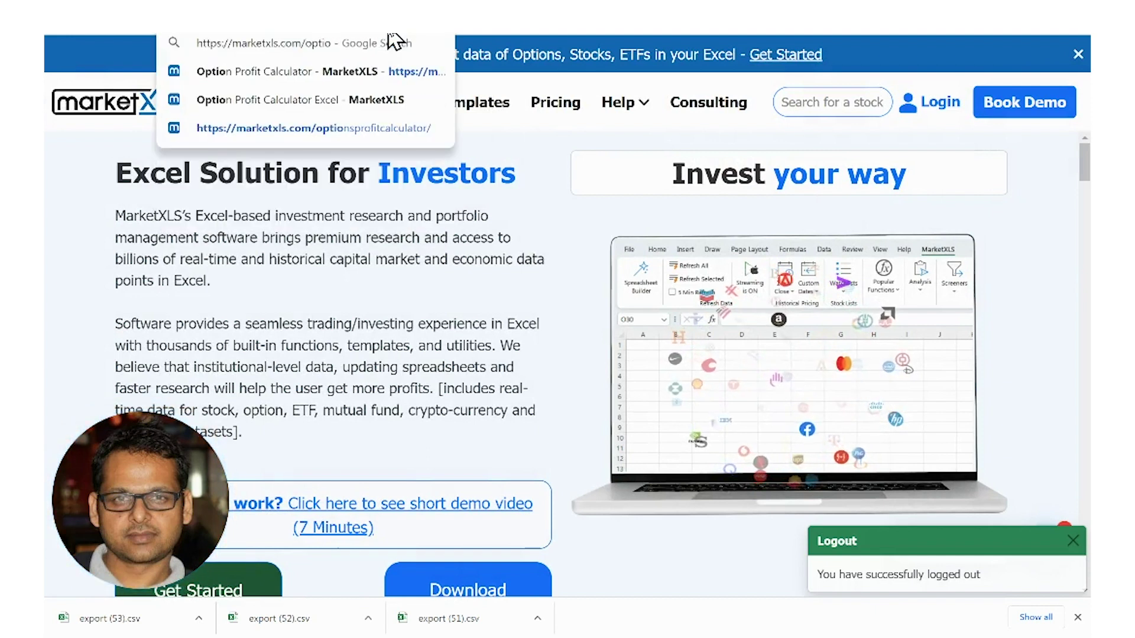
key("Return")
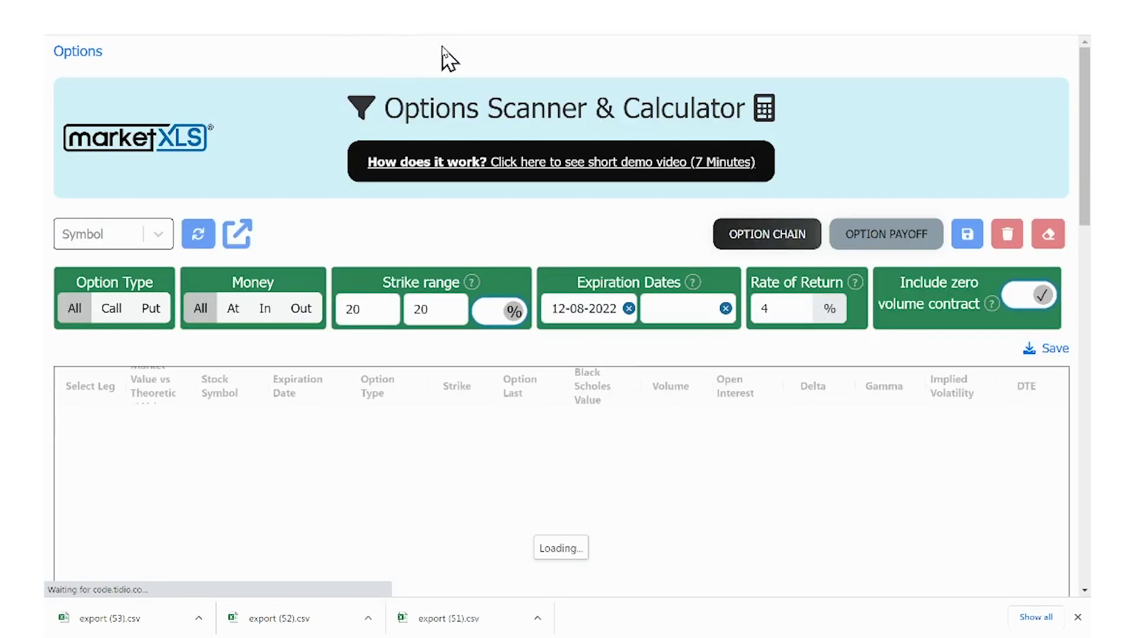
View the subscription checkout for the Option Scanner & Calculator and close it without purchasing
left_click(968, 129)
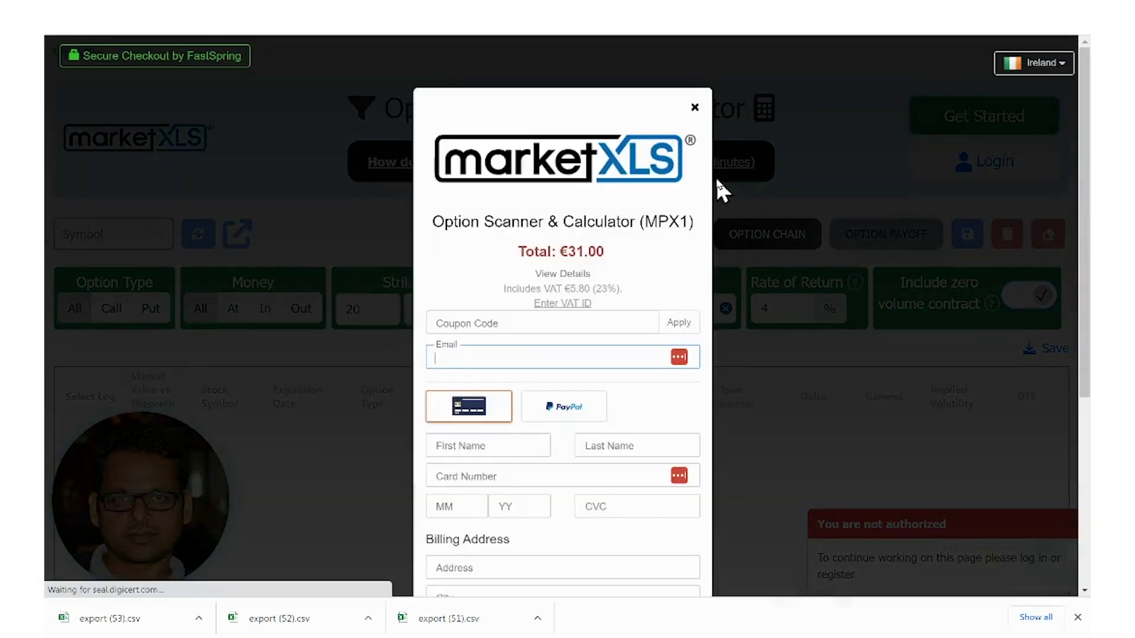
left_click(696, 109)
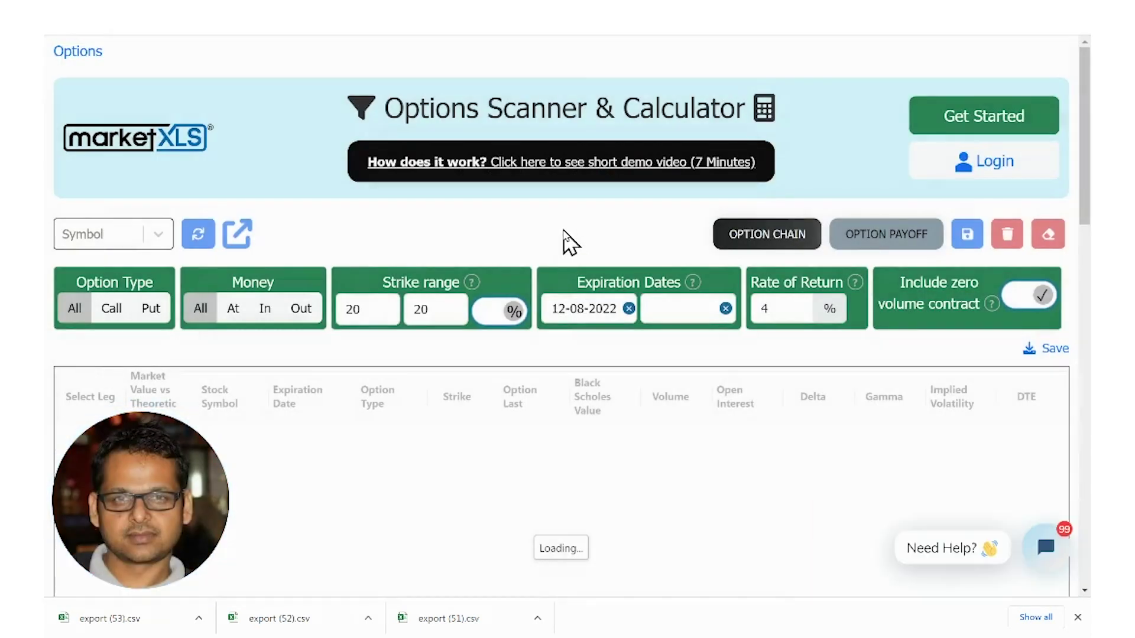